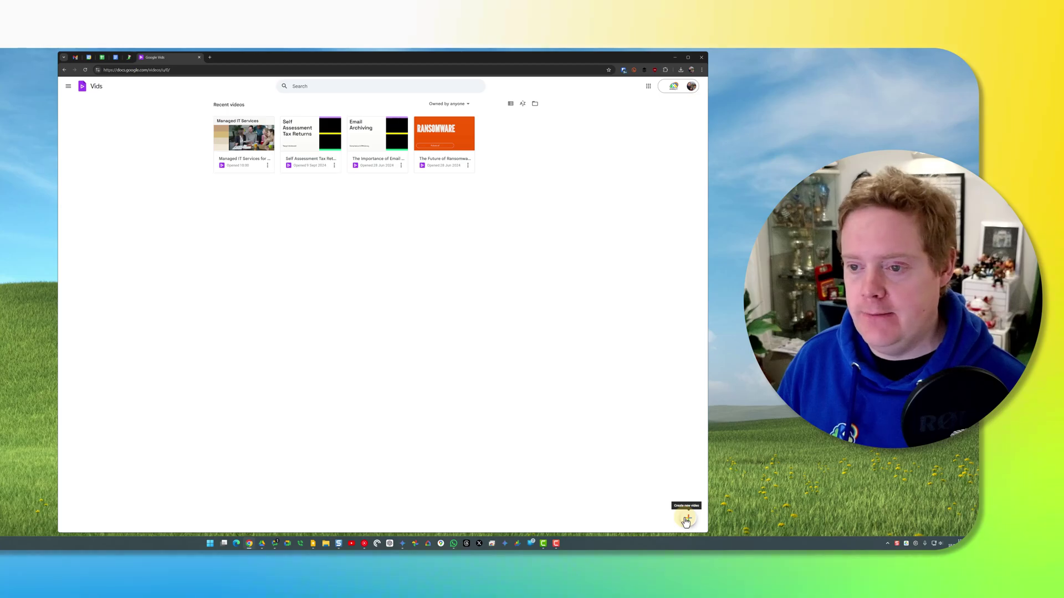
# - Start a new video prompted to "Make a concise and informative video explaining the benefits of using Google Workspace over legacy productive tools" from a slide deck
pyautogui.click(687, 519)
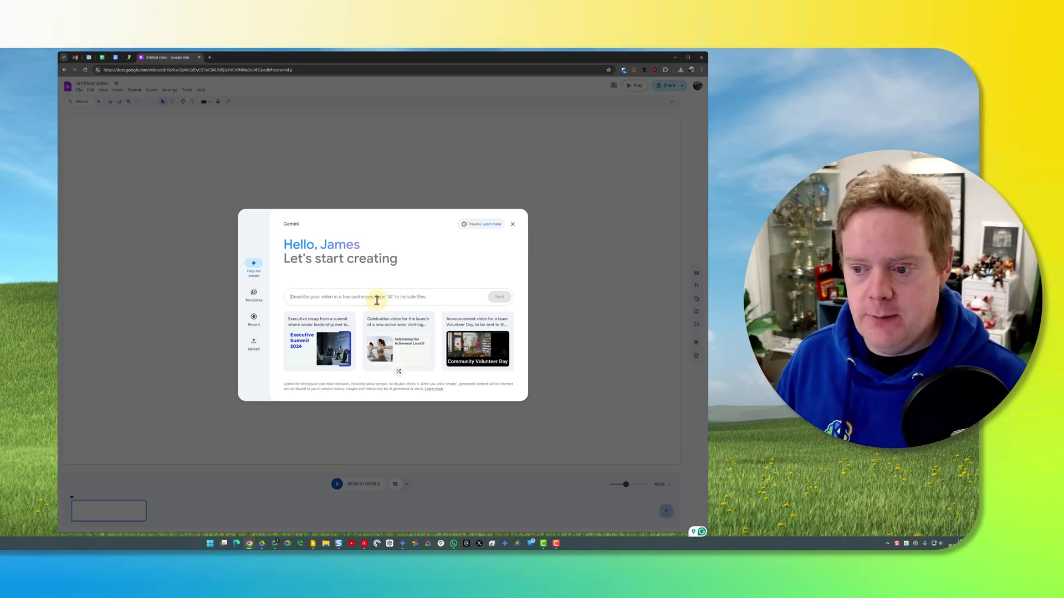
pyautogui.write('Make a concise and informative video explaining the benefits of using Google Workspace over legacy productive tools. Use this slide deck to get information and information')
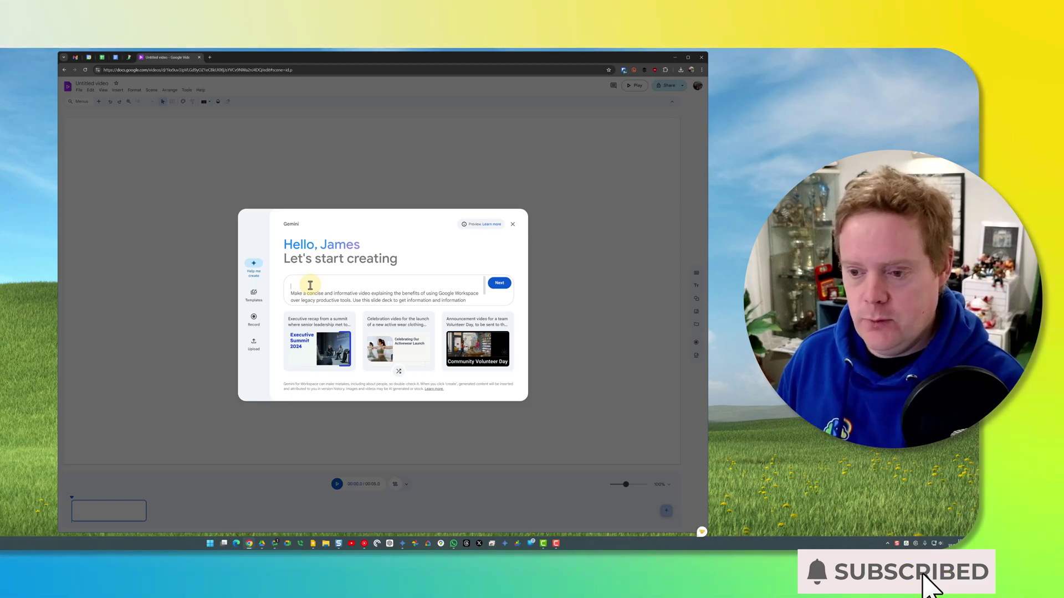
pyautogui.scroll(-1, 310, 285)
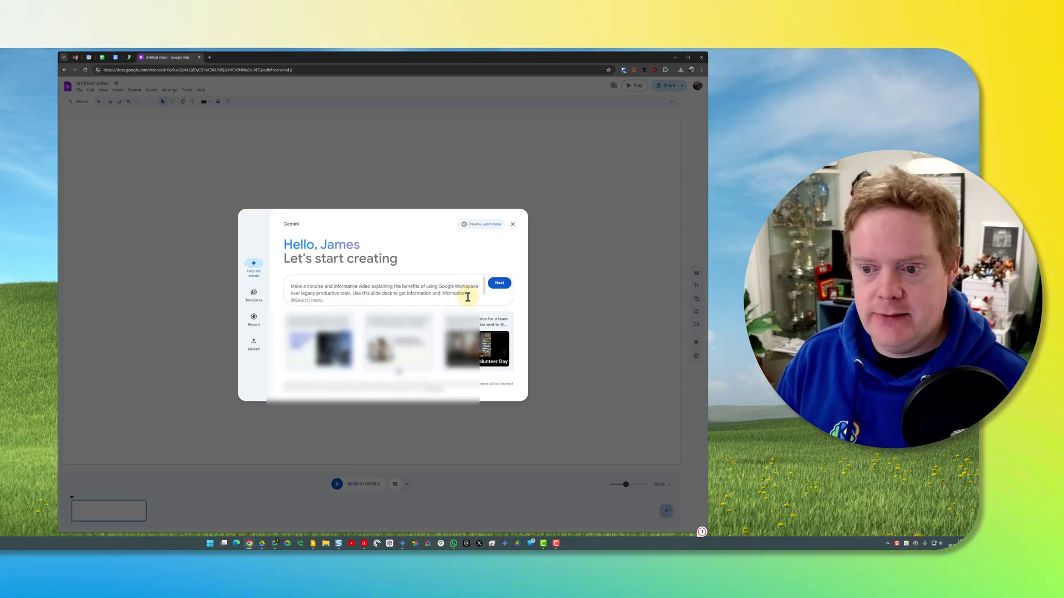
# - Reference the file "Google Workspace by Kimbley IT 2020 Slide Deck" in the prompt and generate the video outline
pyautogui.write('g')
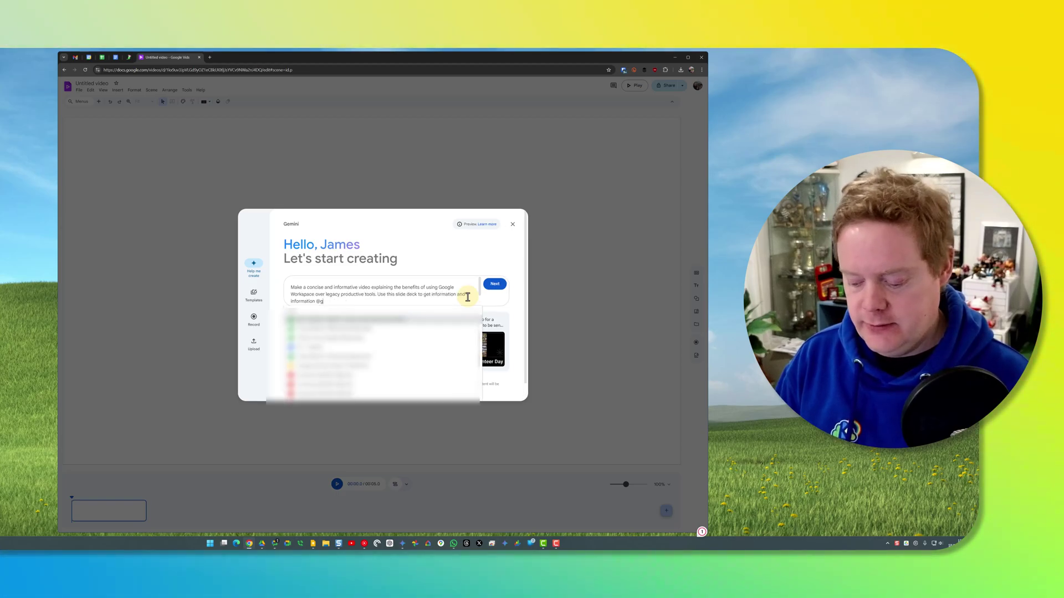
pyautogui.write('oo')
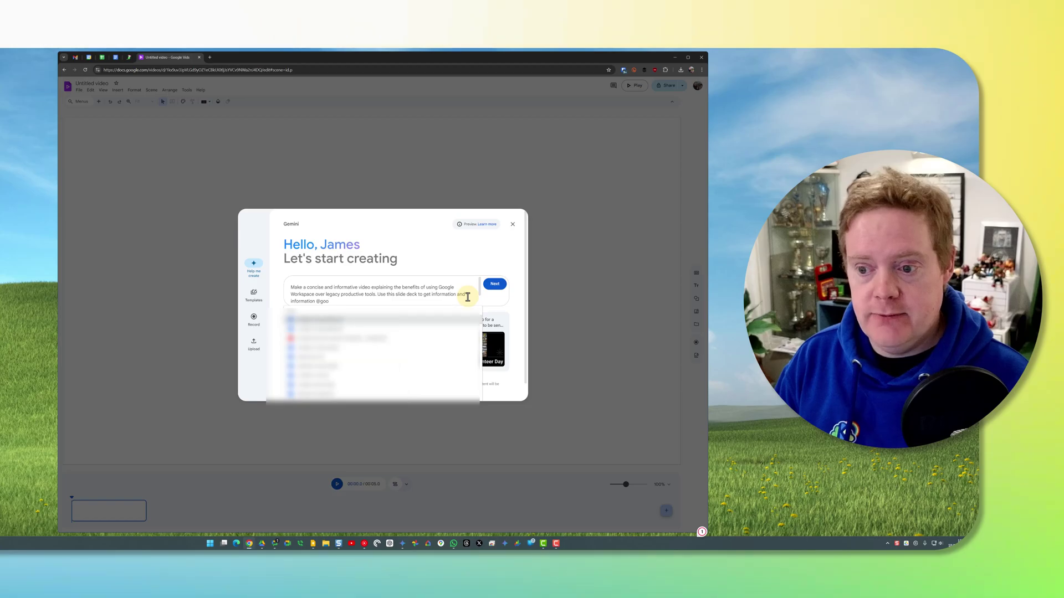
pyautogui.write('le works')
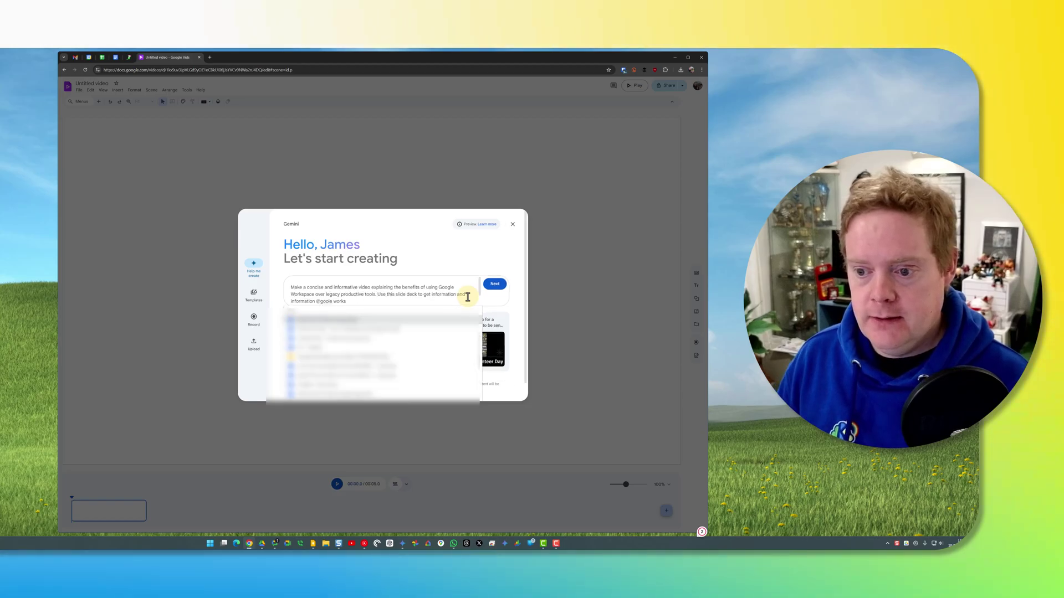
pyautogui.click(404, 339)
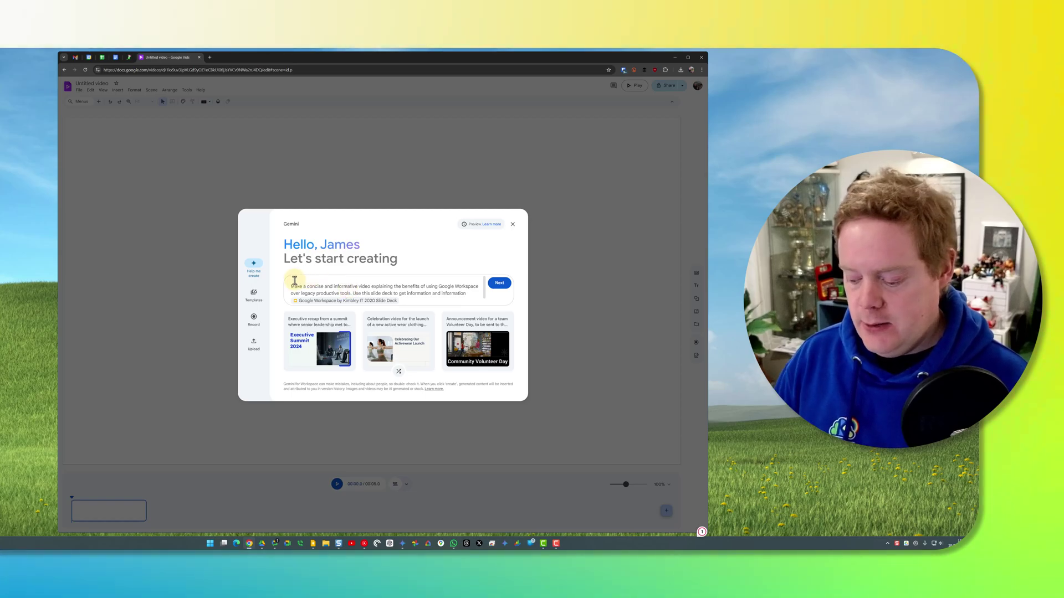
pyautogui.scroll(-1, 295, 280)
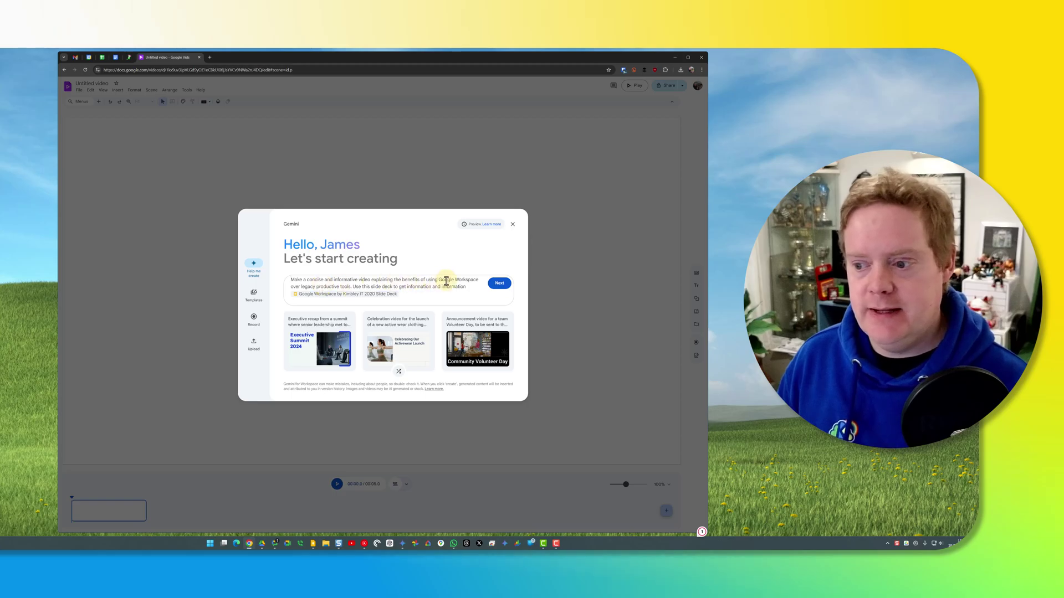
pyautogui.click(503, 284)
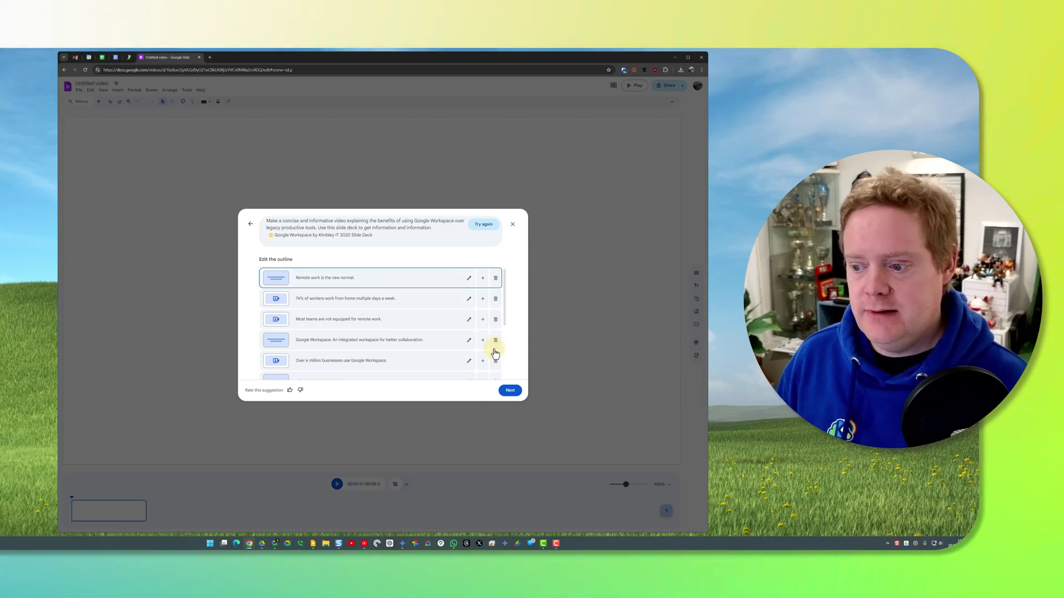
# - Accept the suggested outline and create the draft video with the white and green "Your title" design
pyautogui.click(509, 390)
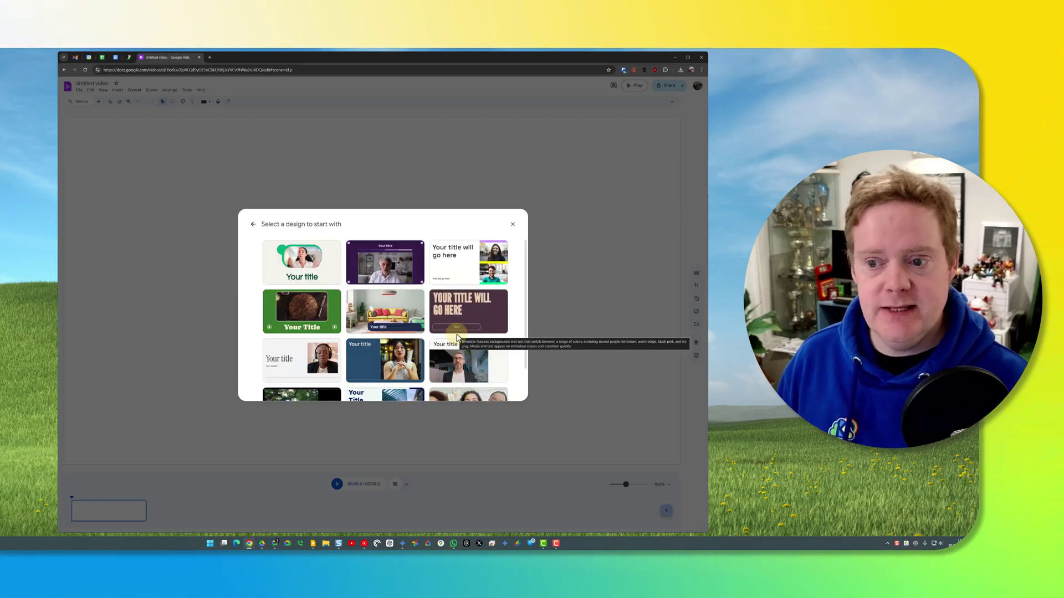
pyautogui.scroll(-2, 457, 337)
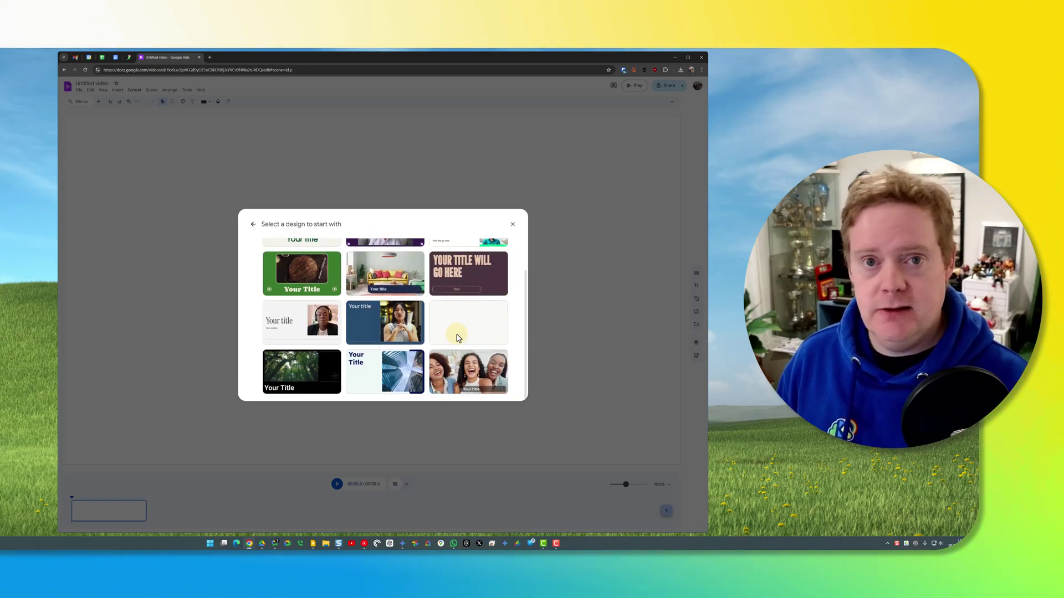
pyautogui.scroll(1, 458, 338)
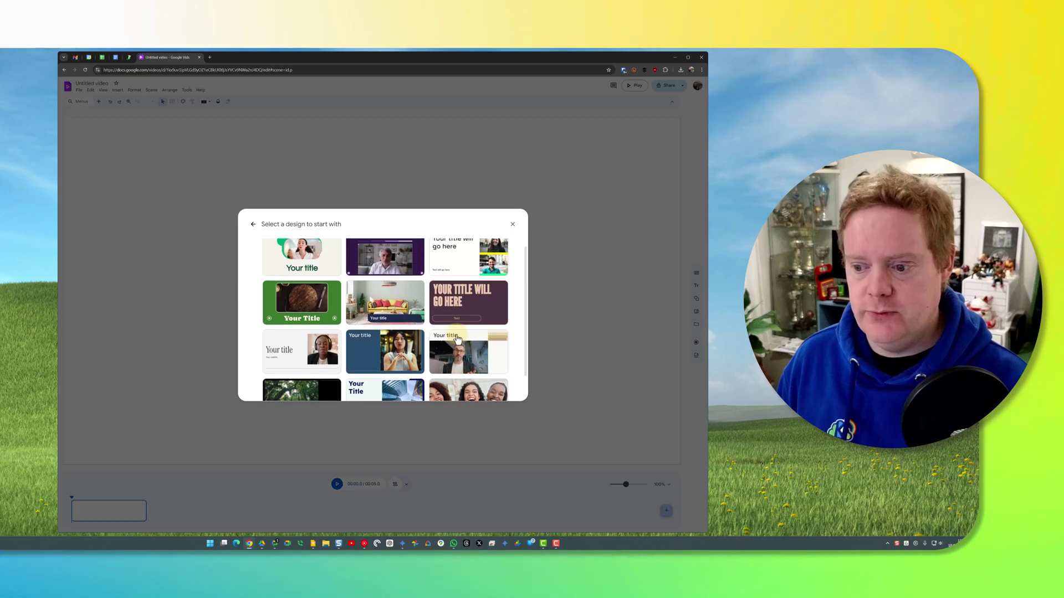
pyautogui.scroll(1, 455, 338)
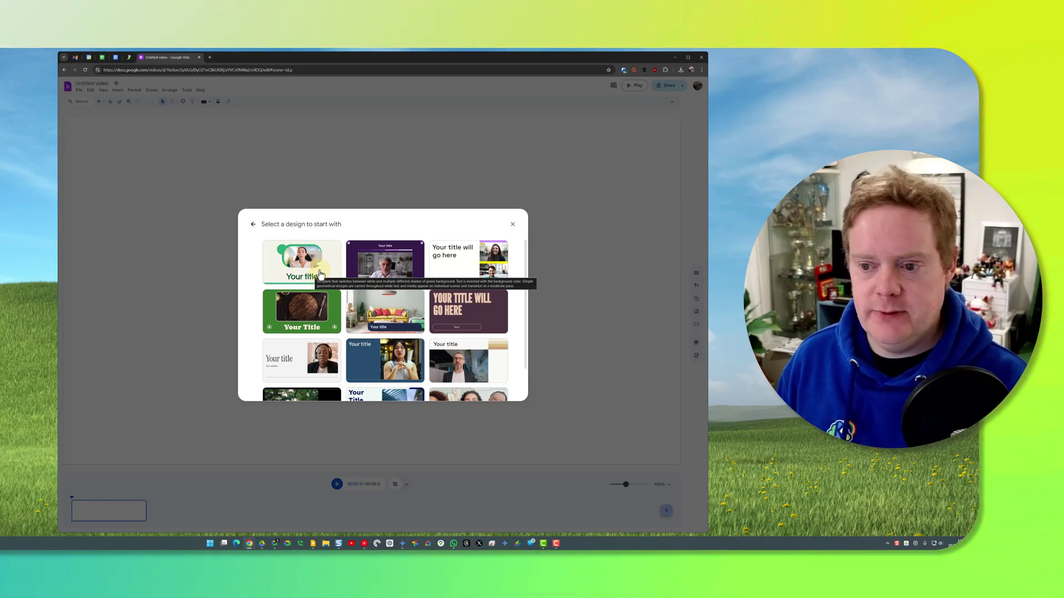
pyautogui.click(324, 273)
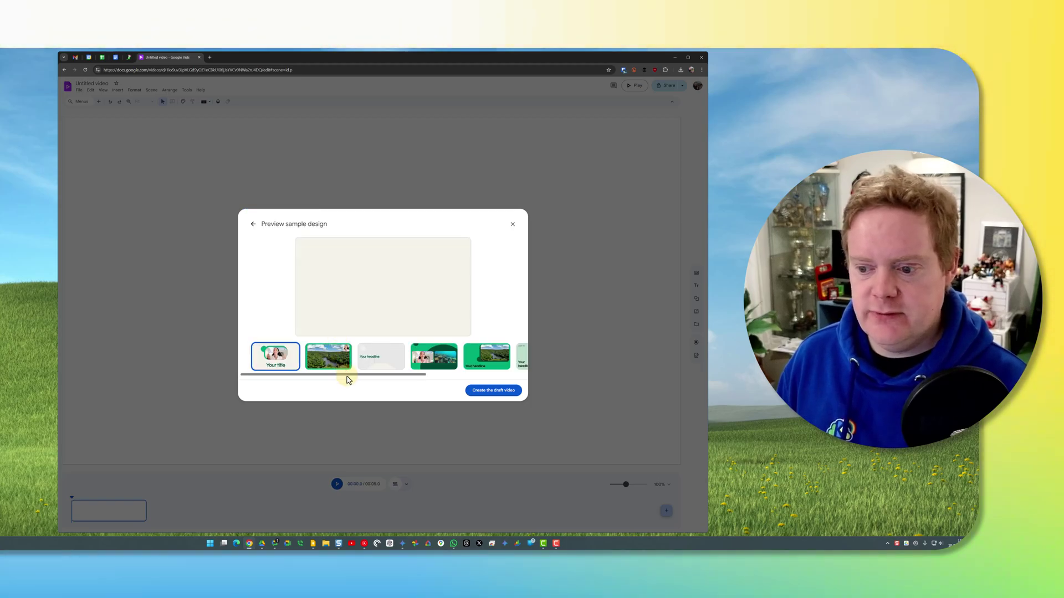
pyautogui.moveTo(348, 380); pyautogui.dragTo(408, 380)
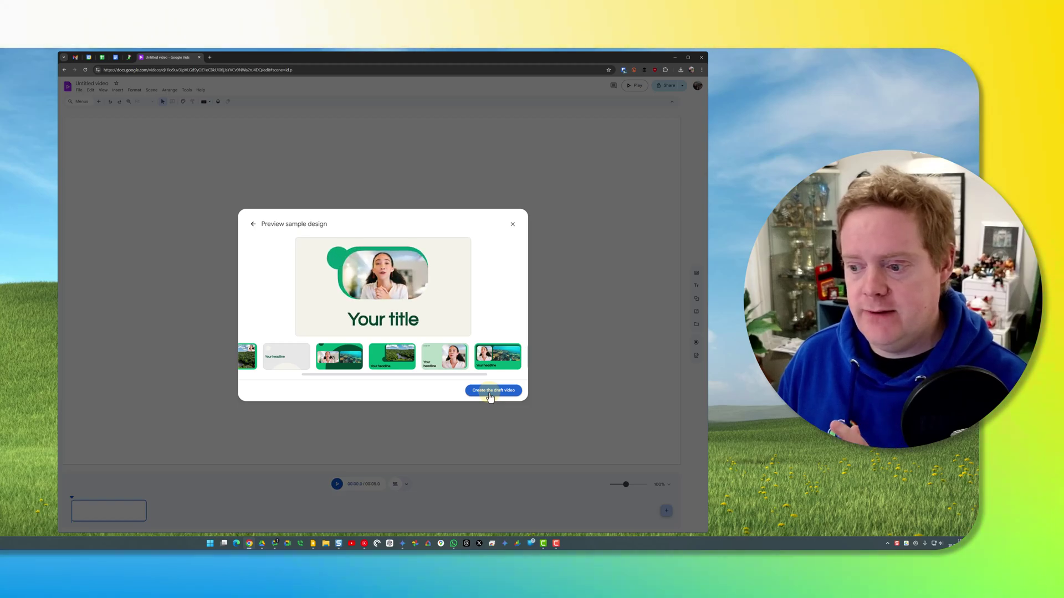
pyautogui.click(490, 392)
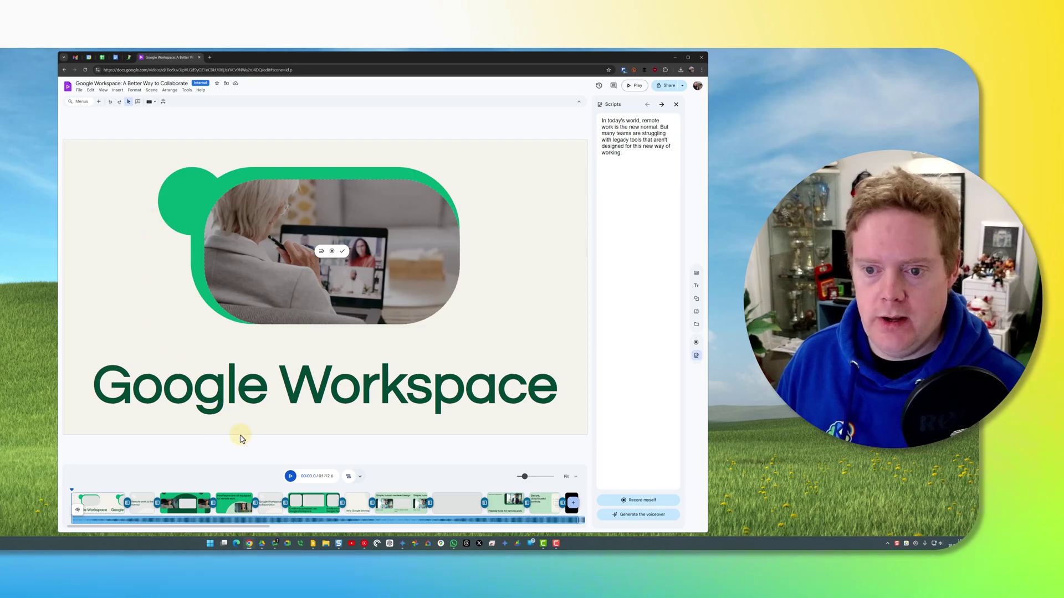
# - Go to the "6 million businesses use Google Workspace" scene and preview its playback
pyautogui.click(475, 209)
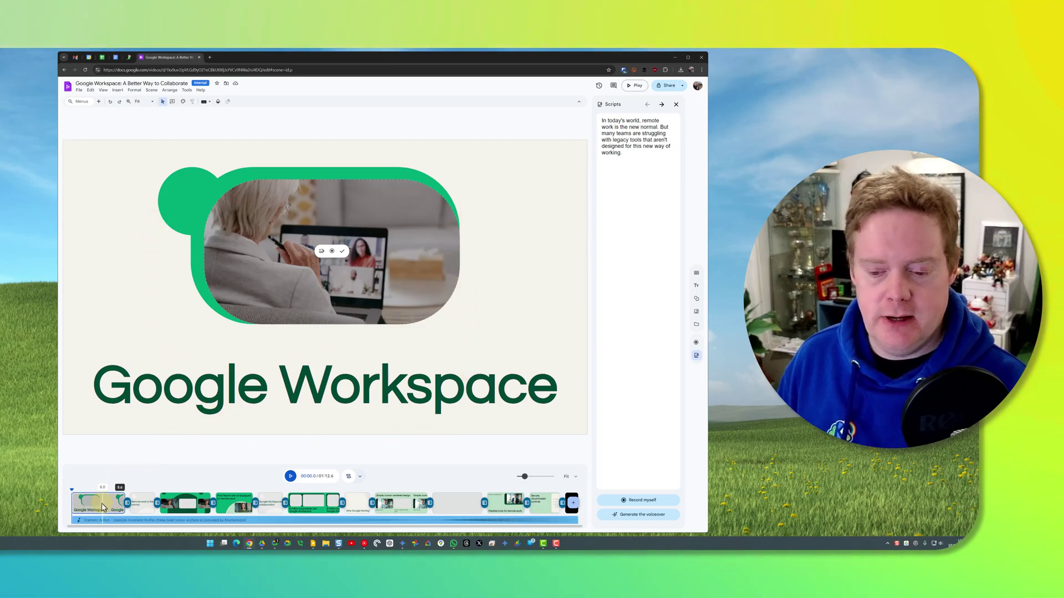
pyautogui.click(230, 508)
pyautogui.click(297, 505)
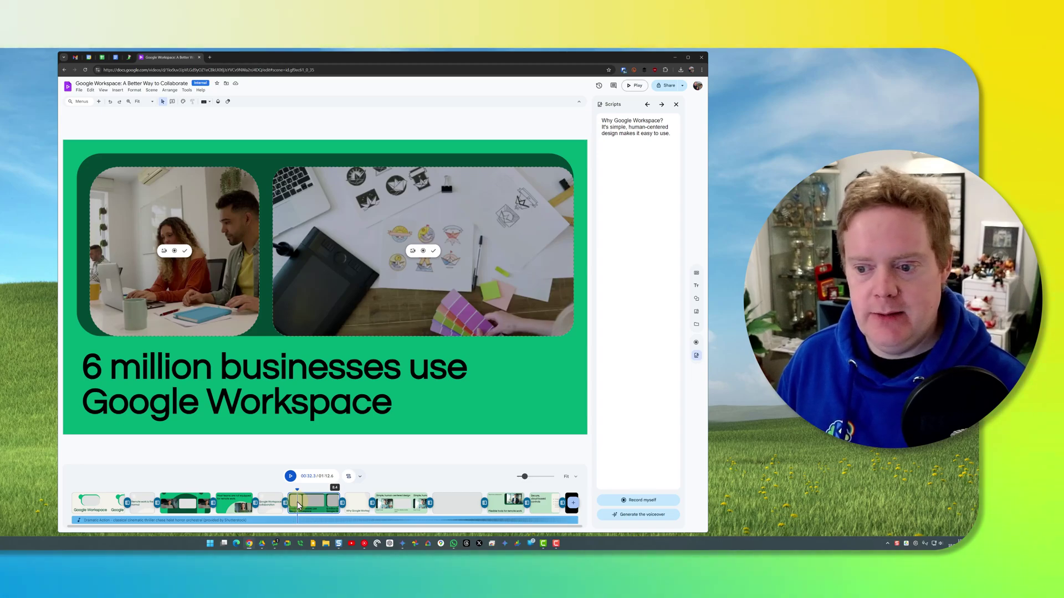
pyautogui.doubleClick(249, 379)
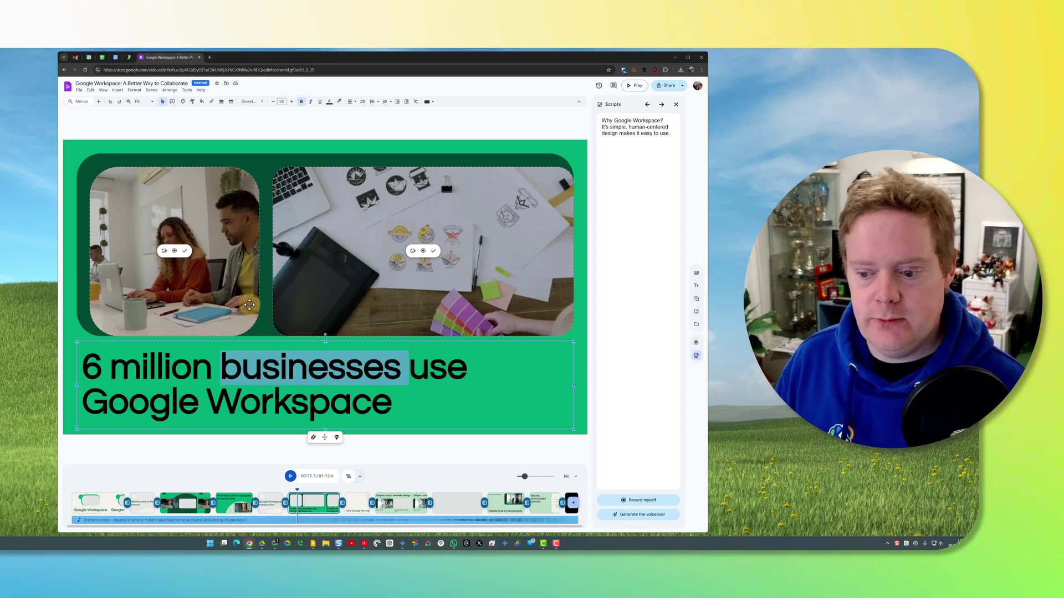
pyautogui.click(290, 478)
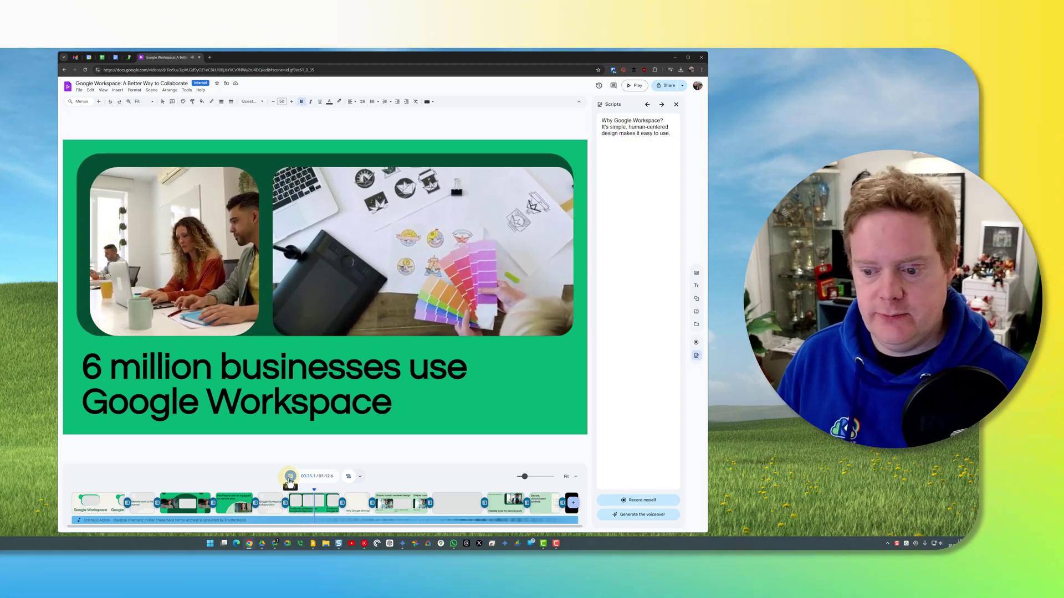
pyautogui.click(289, 478)
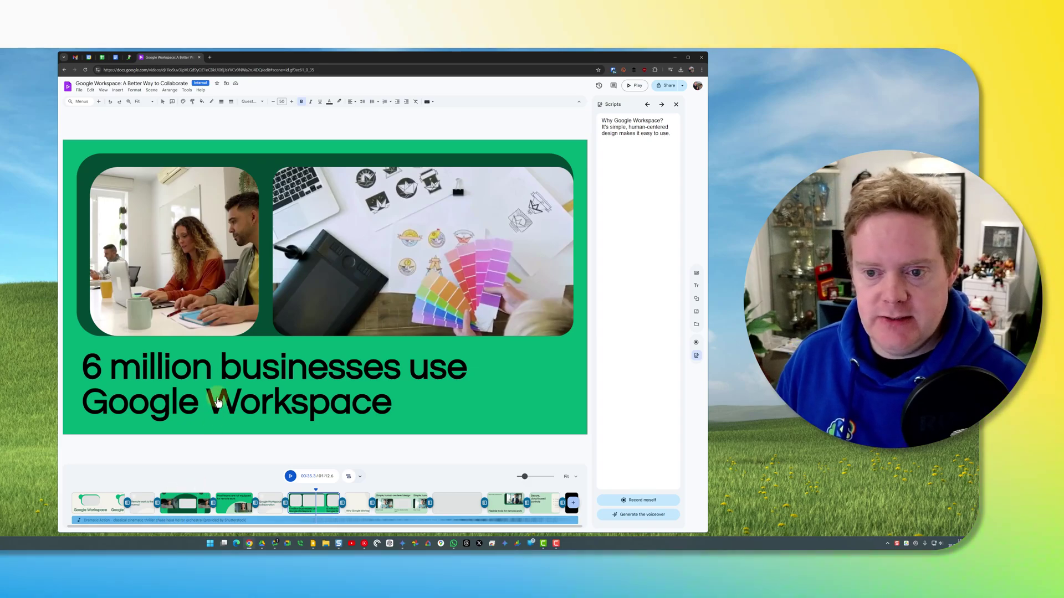
pyautogui.doubleClick(276, 349)
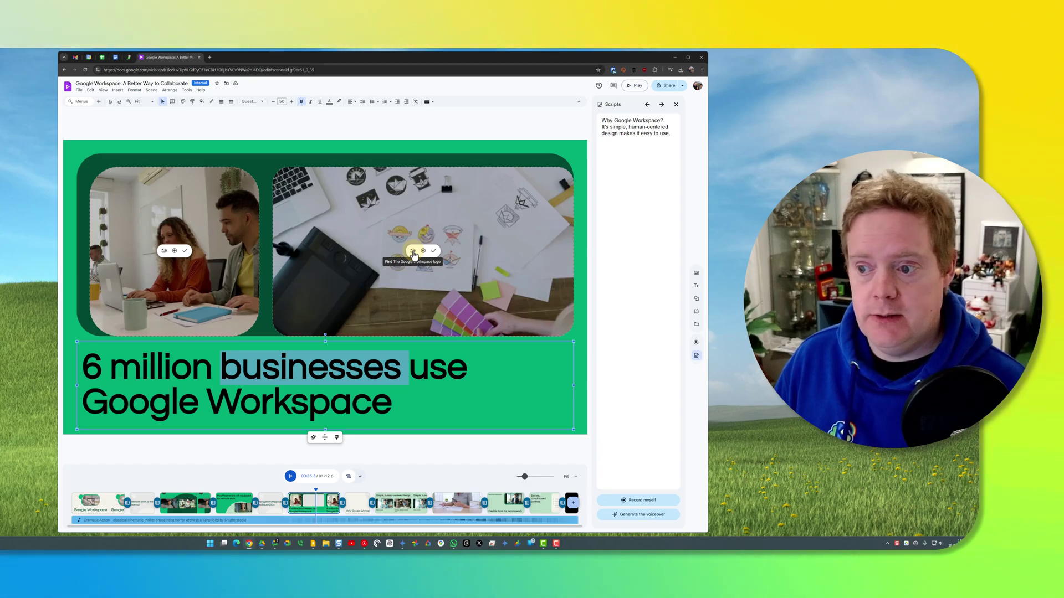
# - Replace the larger video in the "6 million businesses" scene with the dark blue glowing brain stock clip and preview it
pyautogui.click(413, 253)
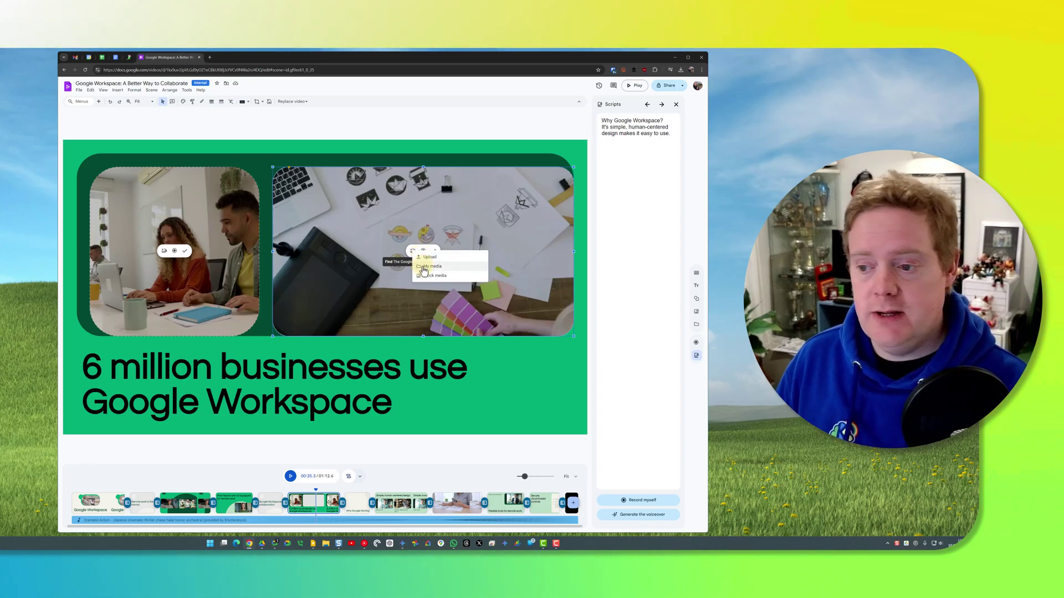
pyautogui.click(430, 278)
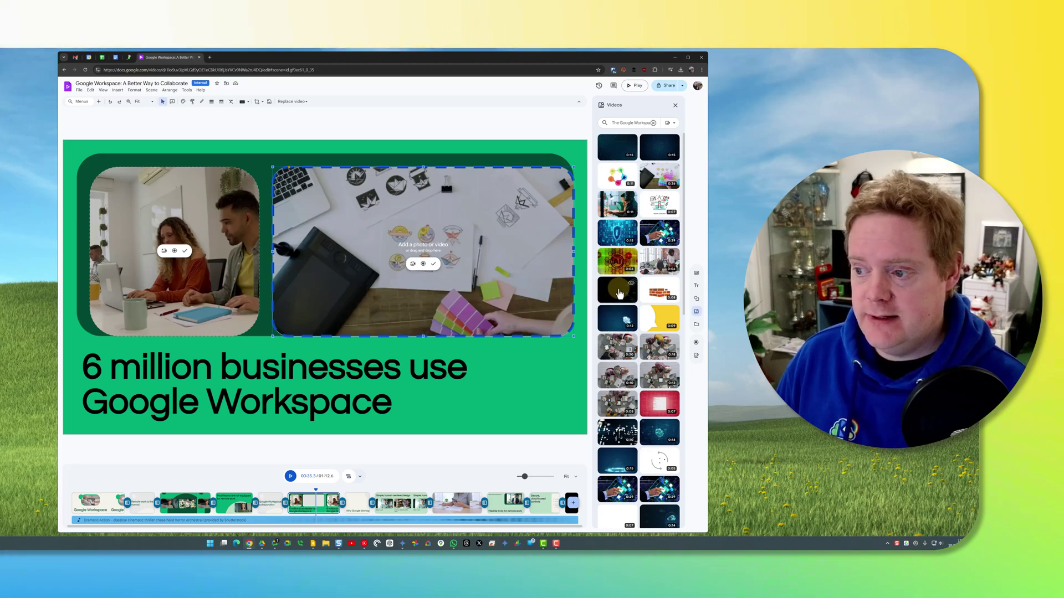
pyautogui.click(620, 294)
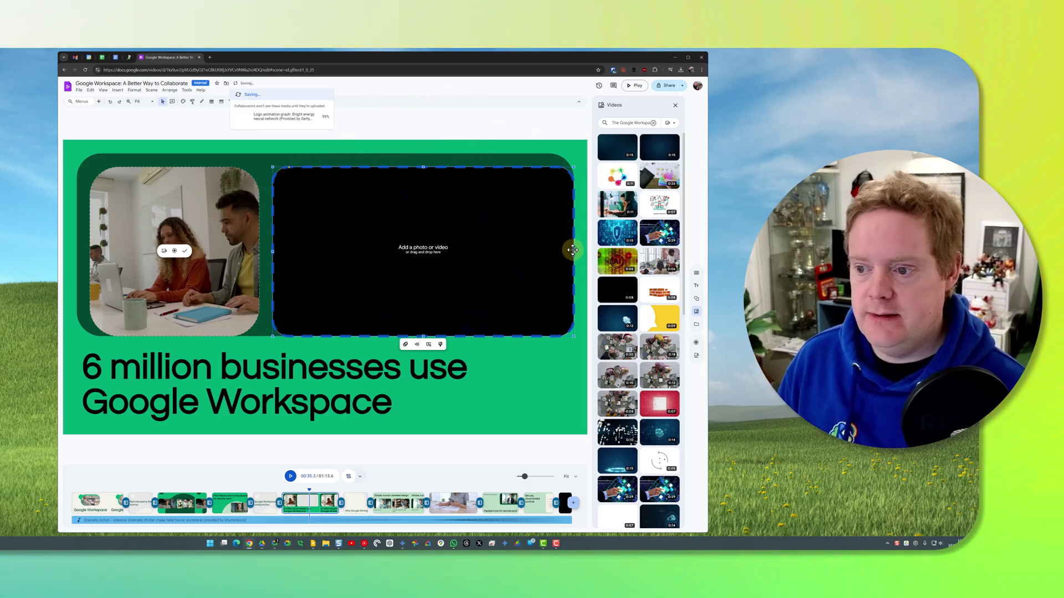
pyautogui.click(615, 329)
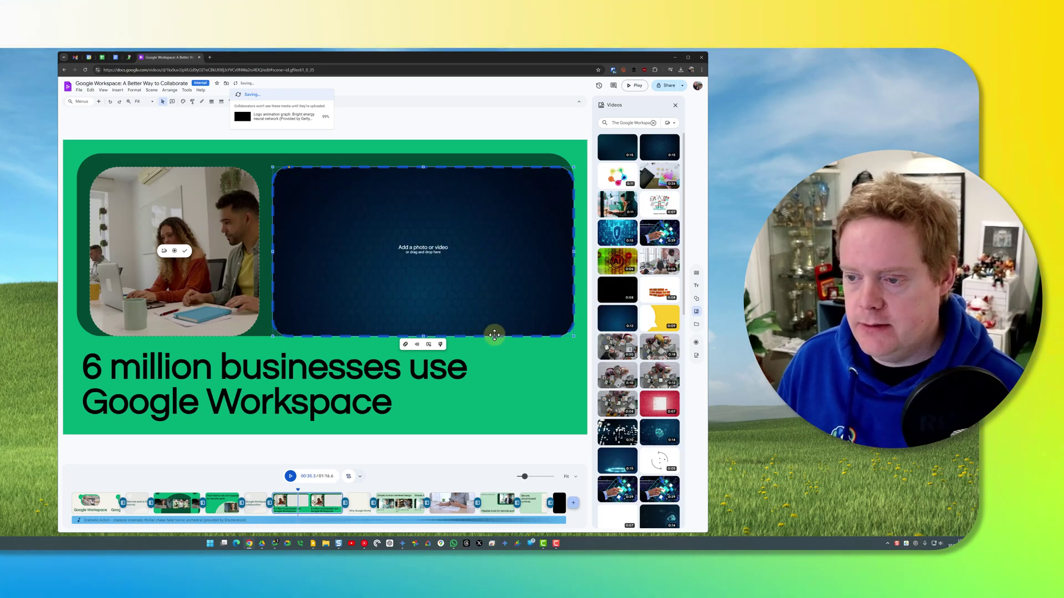
pyautogui.click(495, 355)
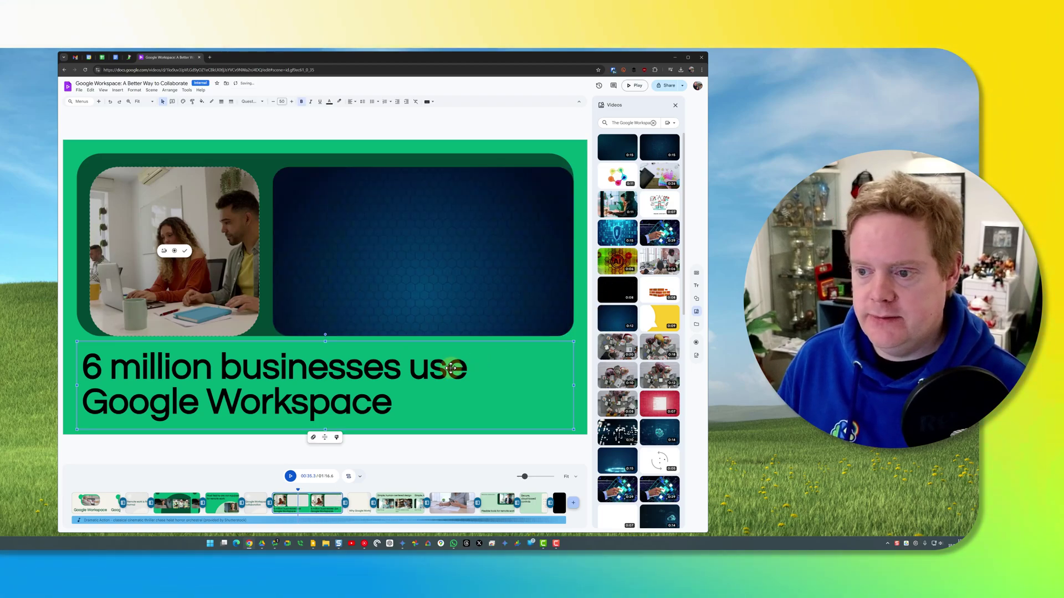
pyautogui.click(290, 477)
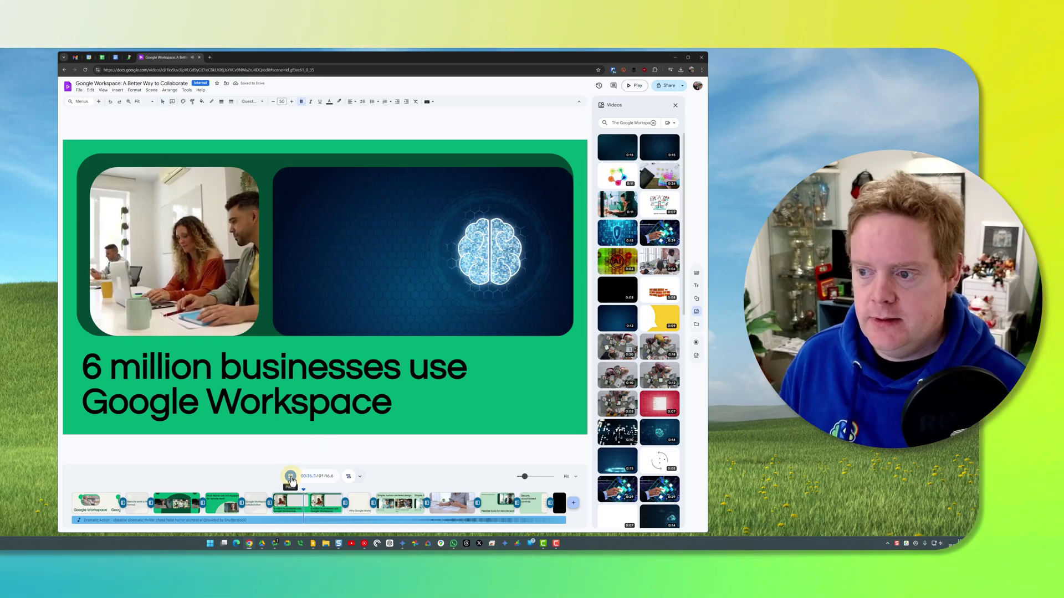
pyautogui.click(290, 477)
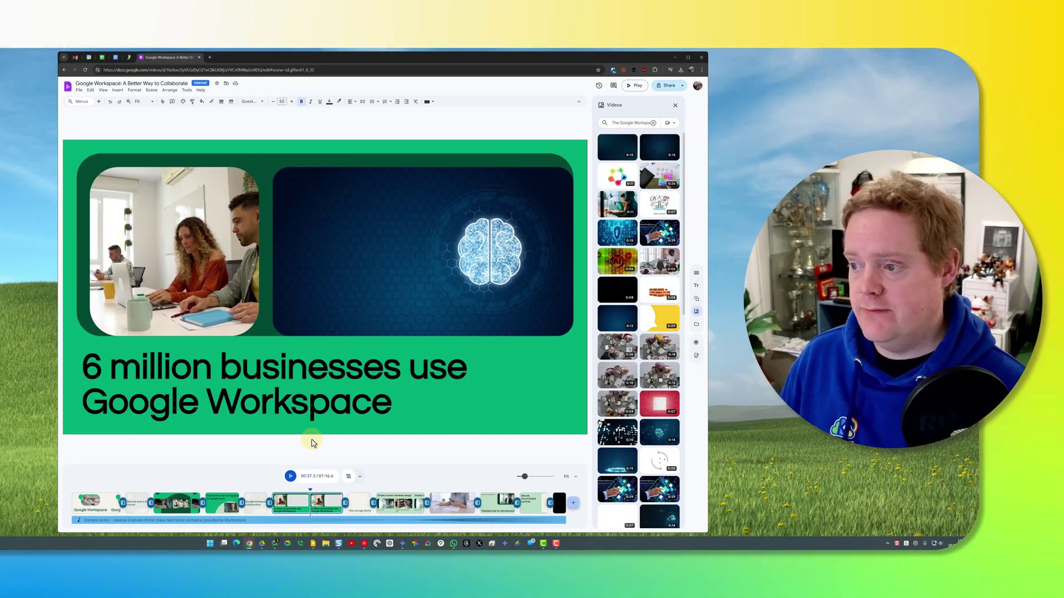
# - Try placing the stock clip of a man working at a computer over the scene, and delete it
pyautogui.click(619, 209)
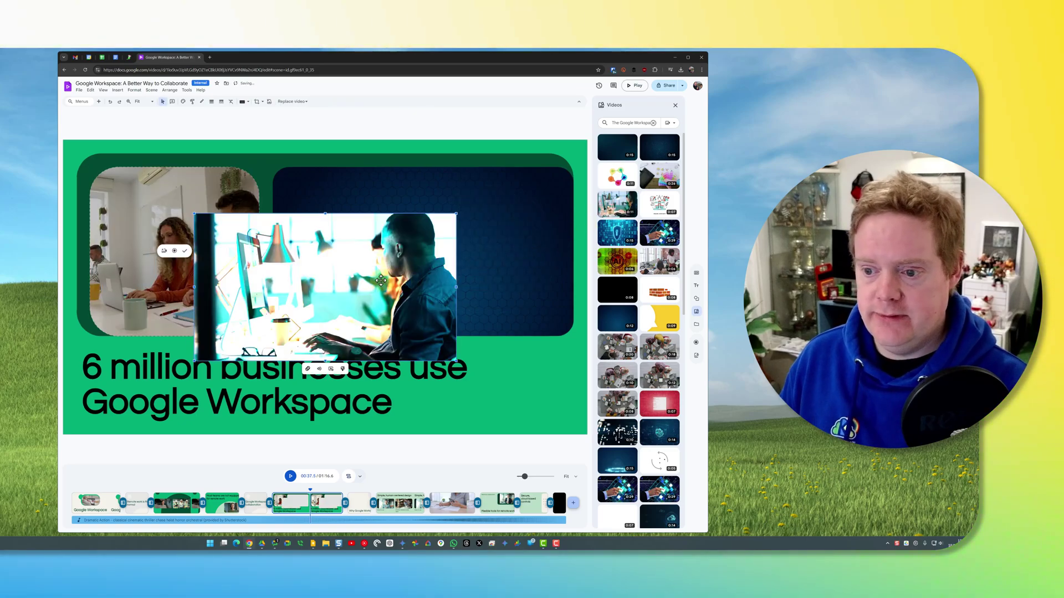
pyautogui.moveTo(377, 276); pyautogui.dragTo(468, 315)
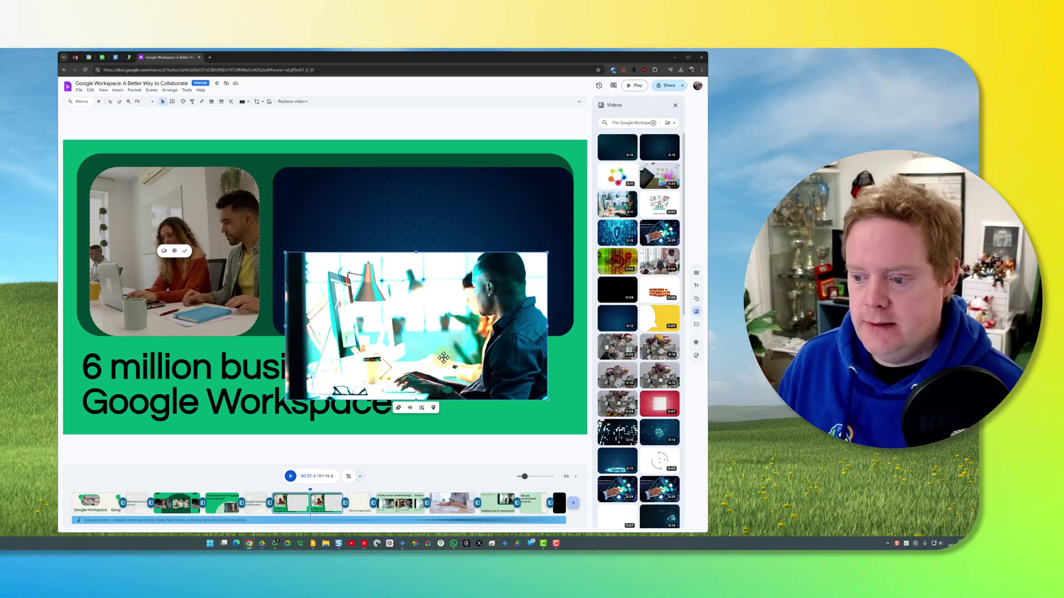
pyautogui.moveTo(443, 358); pyautogui.dragTo(435, 345)
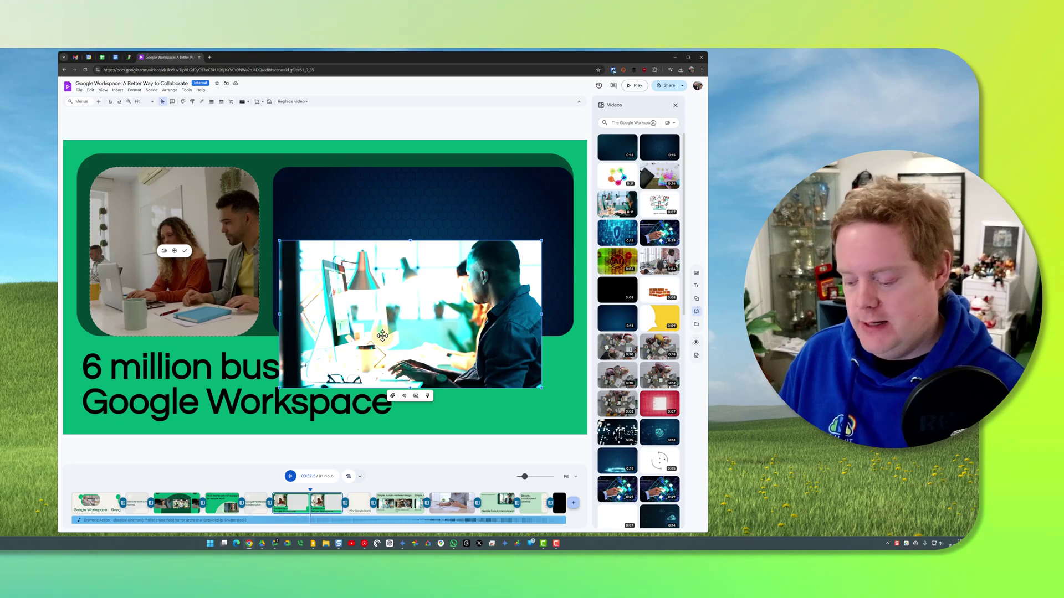
pyautogui.press('Delete')
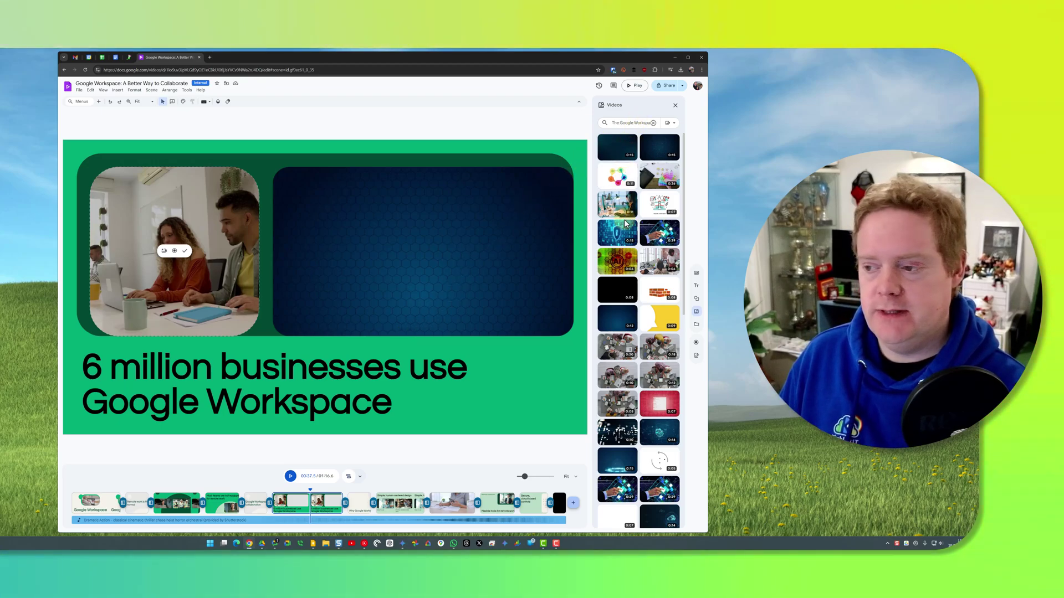
# - Open the collection of video templates to review the available designs
pyautogui.click(696, 275)
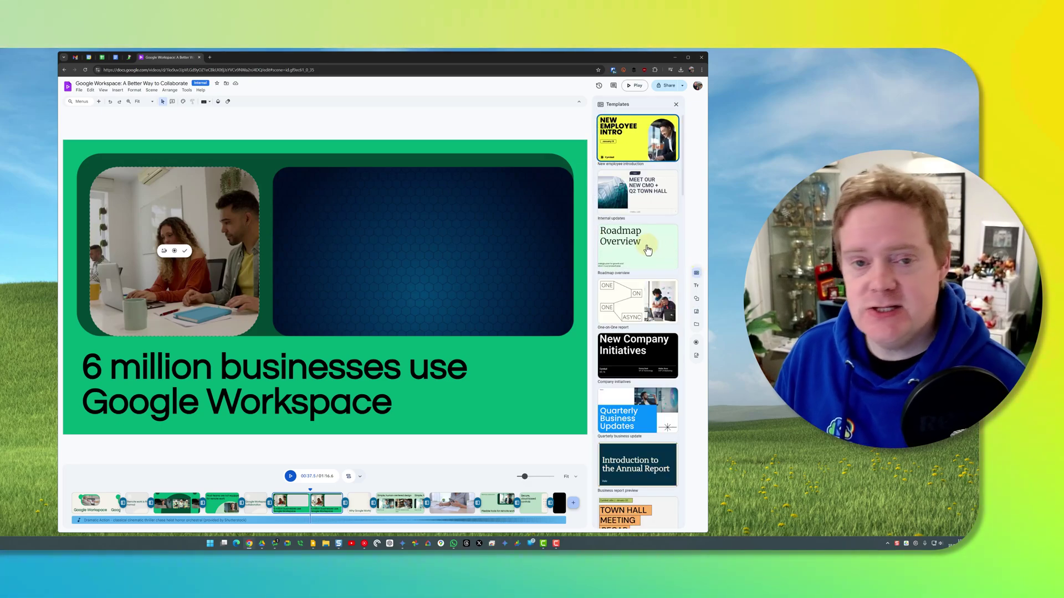
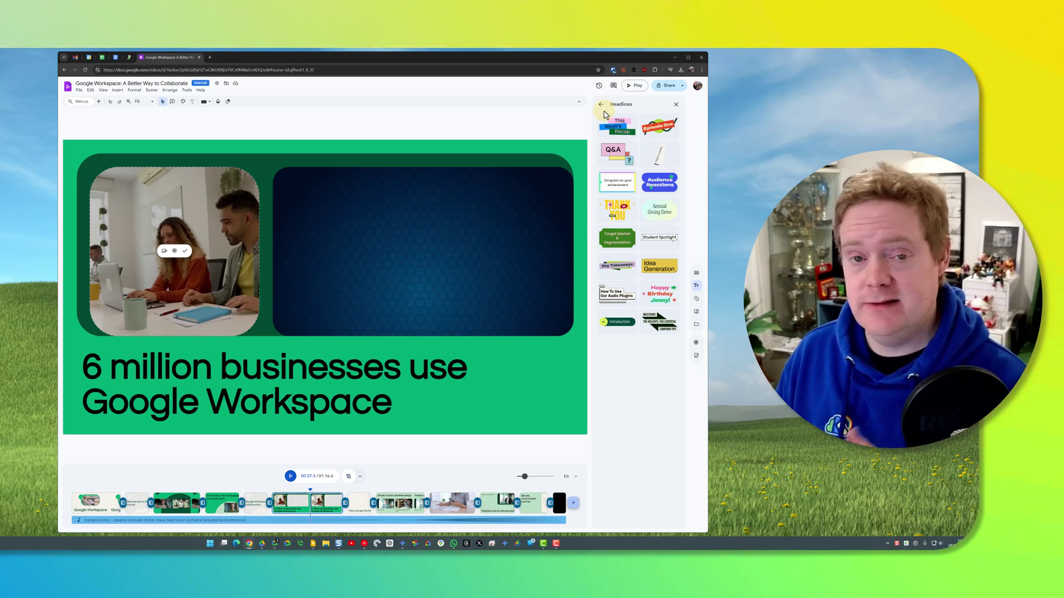
# - Review the available text styles and the shapes and lines, and clear the stock video search
pyautogui.click(601, 105)
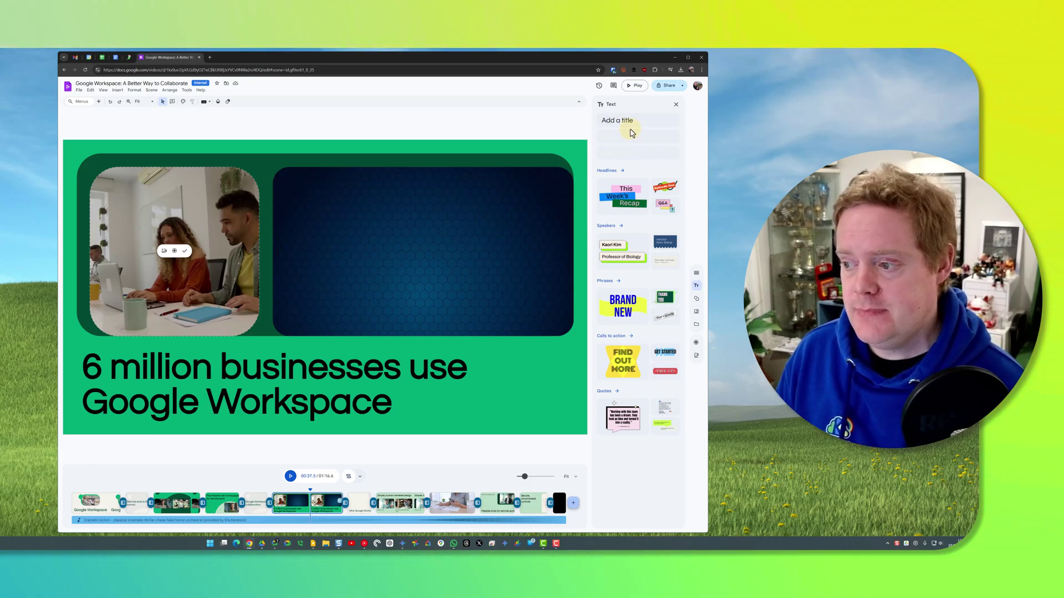
pyautogui.click(696, 299)
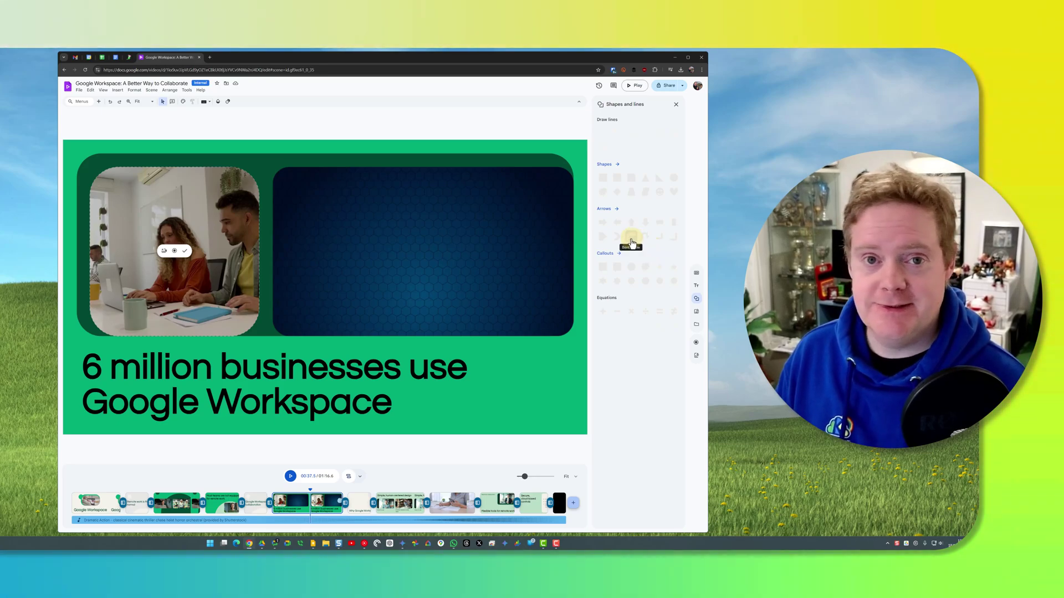
pyautogui.click(697, 314)
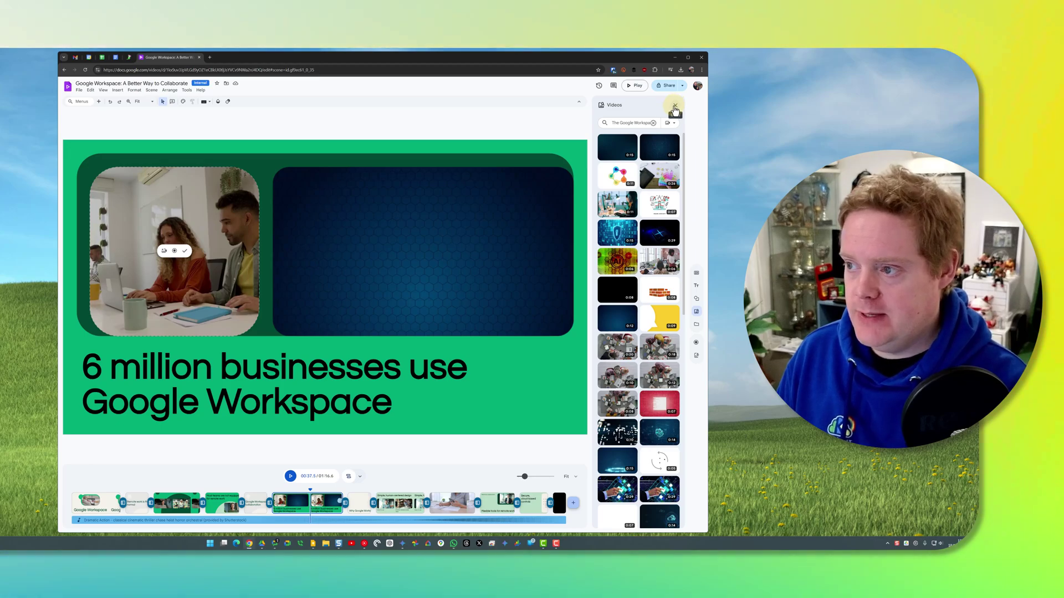
pyautogui.click(654, 123)
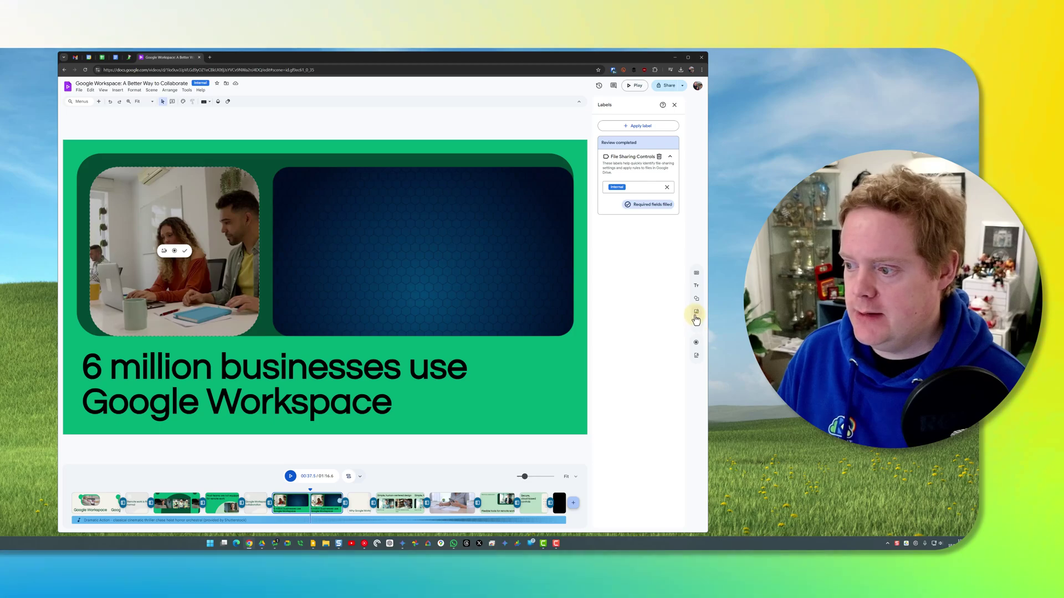
pyautogui.click(695, 311)
# - Filter the stock music to Dance and electronic and add the Trap Commercial Background track near the start of the timeline
pyautogui.click(670, 124)
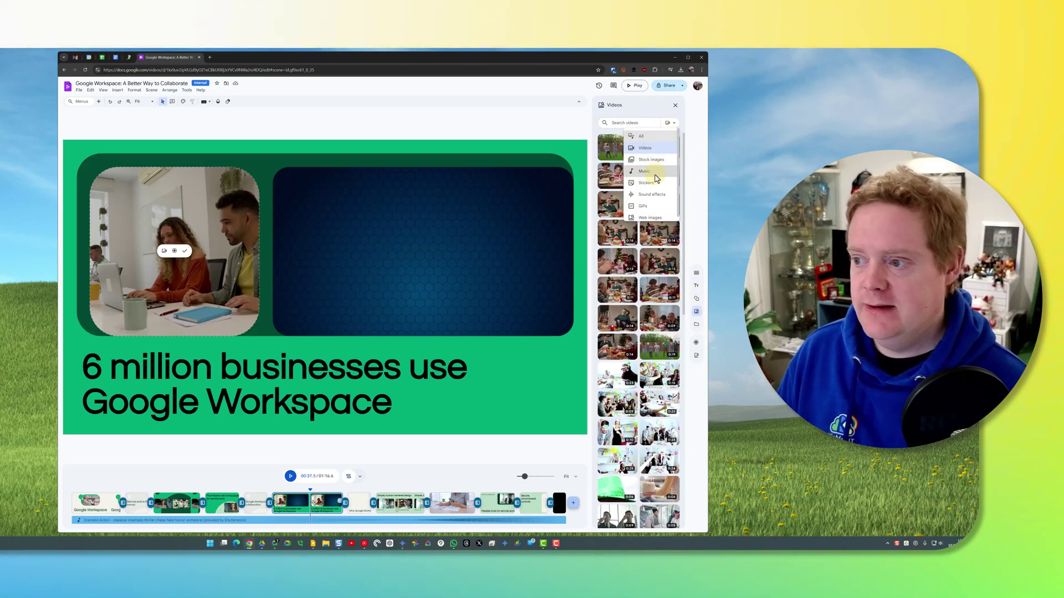
pyautogui.scroll(-1, 655, 208)
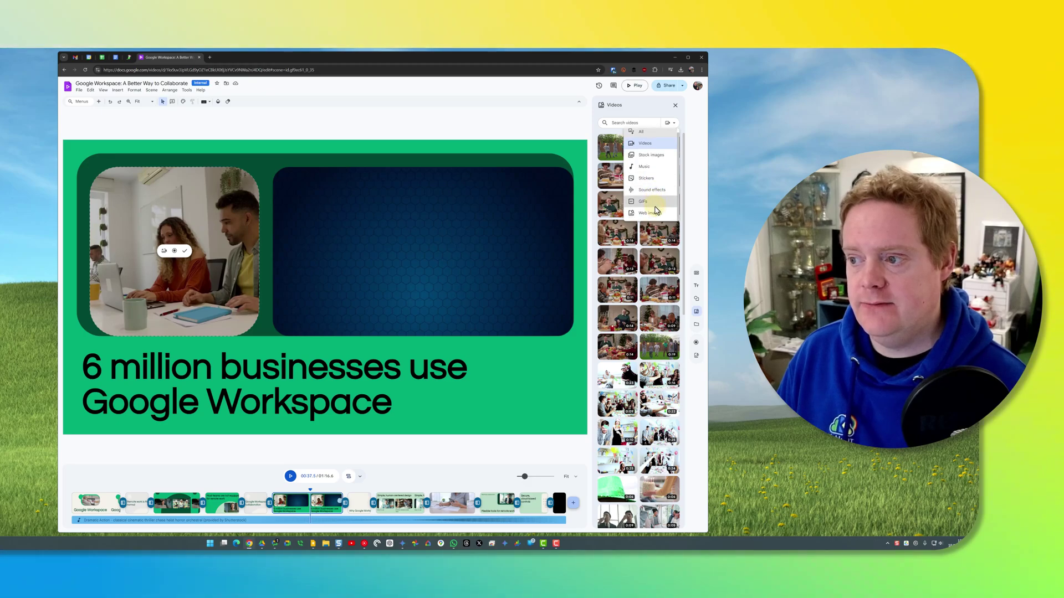
pyautogui.scroll(1, 655, 210)
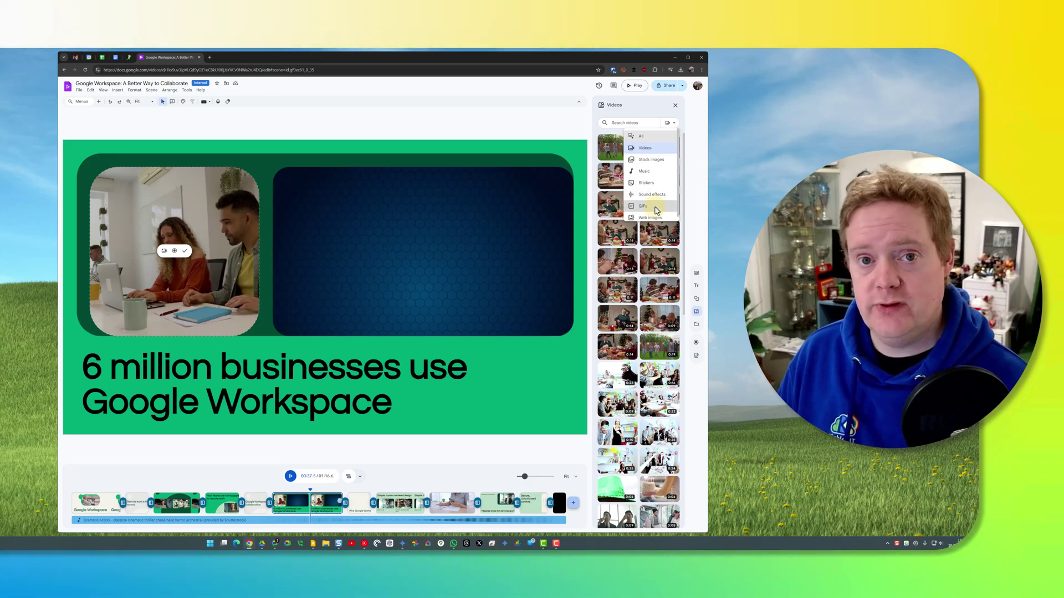
pyautogui.click(652, 171)
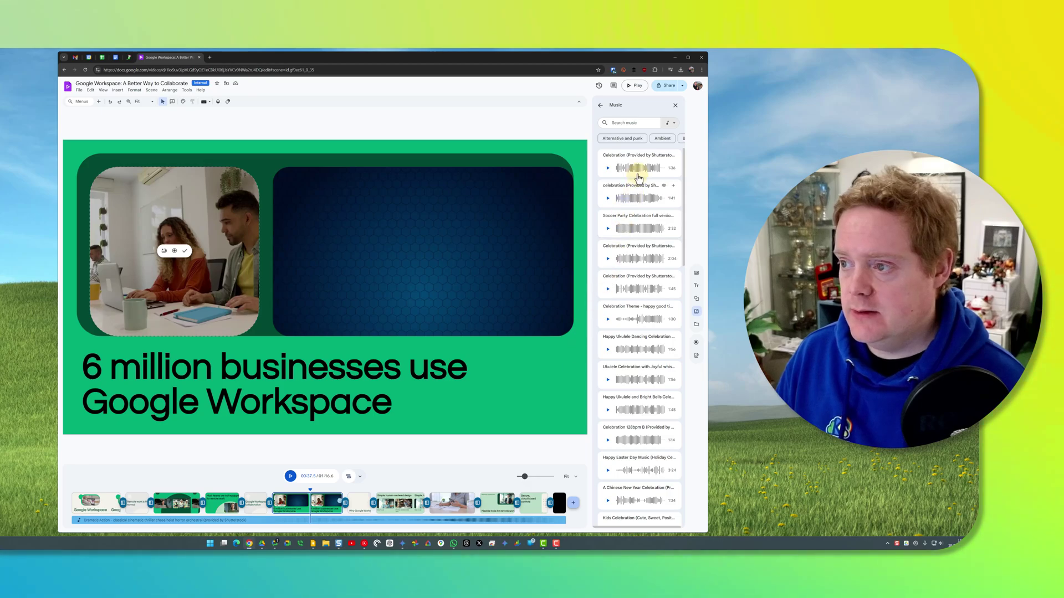
pyautogui.click(680, 140)
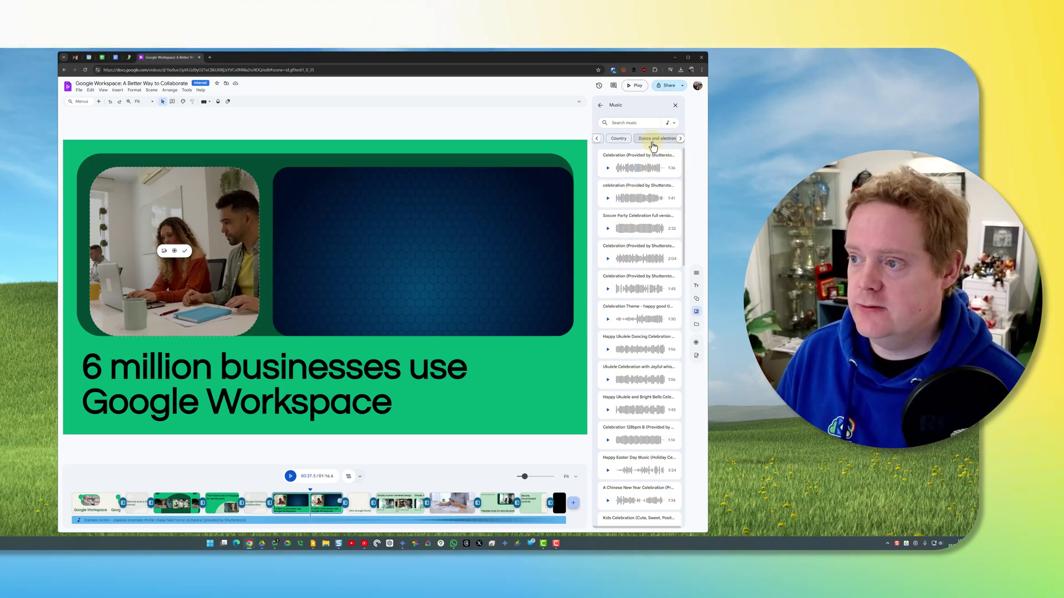
pyautogui.click(653, 140)
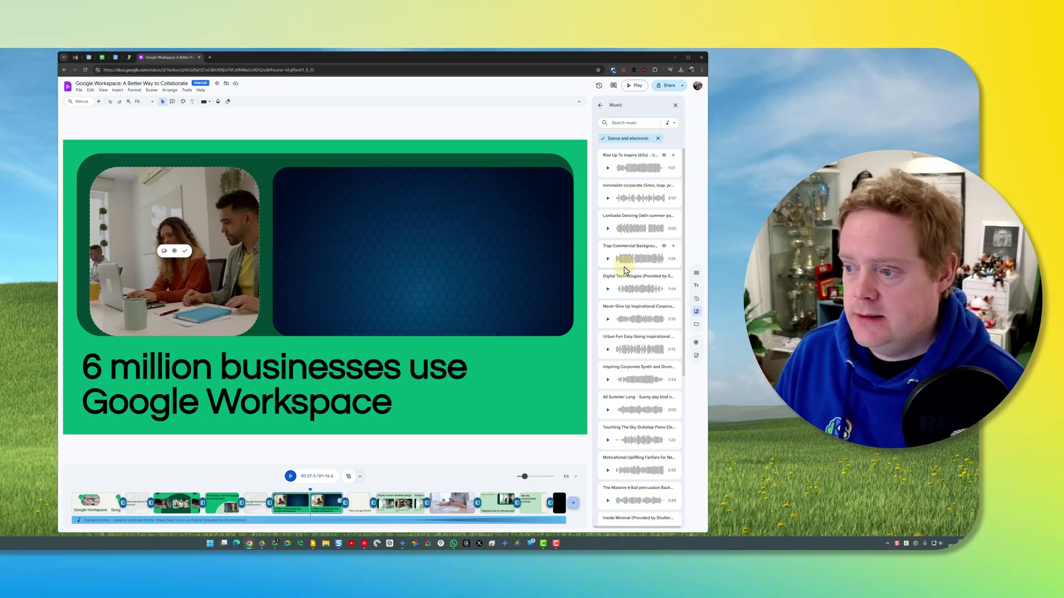
pyautogui.moveTo(633, 258); pyautogui.dragTo(114, 513)
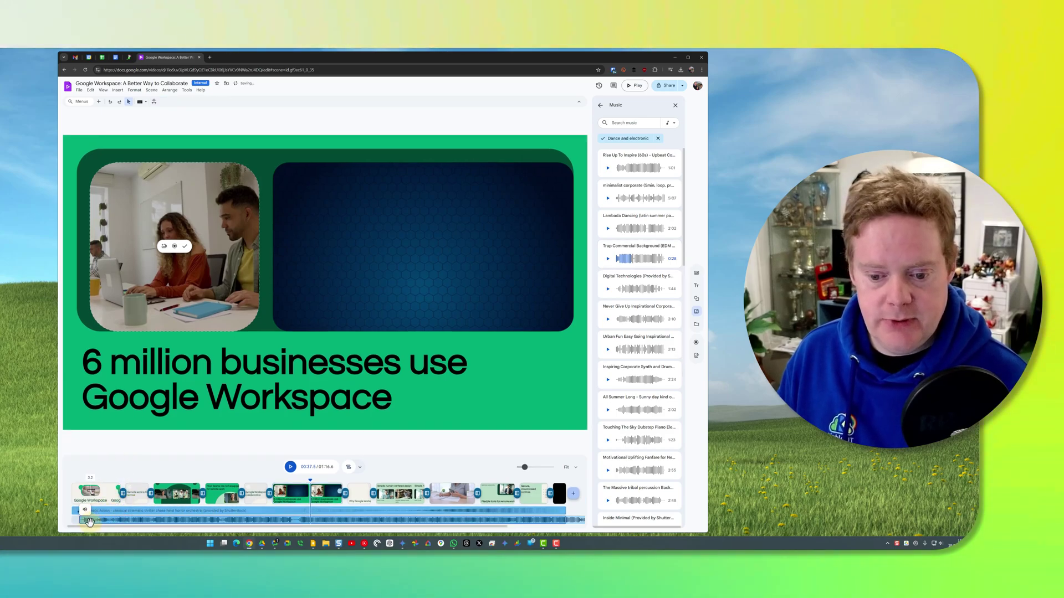
# - Delete the original music track from the timeline and play the video with the newly added music
pyautogui.click(105, 518)
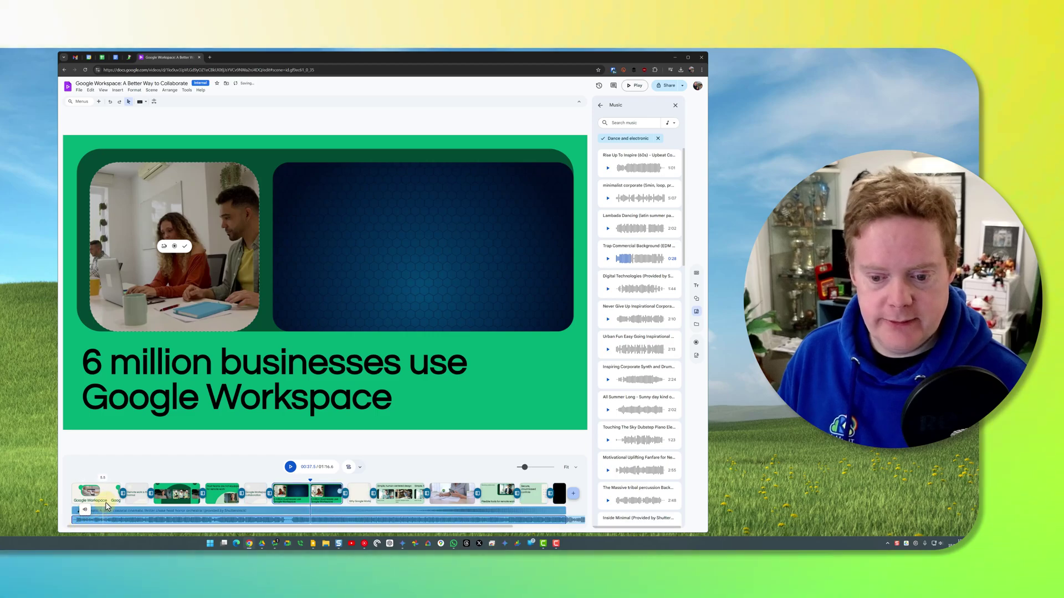
pyautogui.rightClick(133, 514)
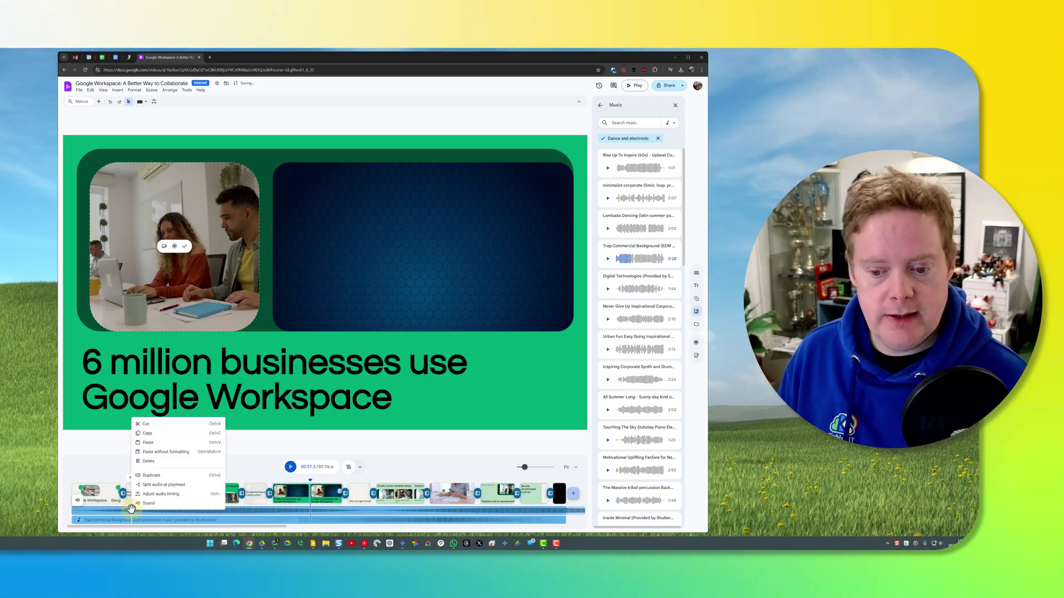
pyautogui.click(147, 461)
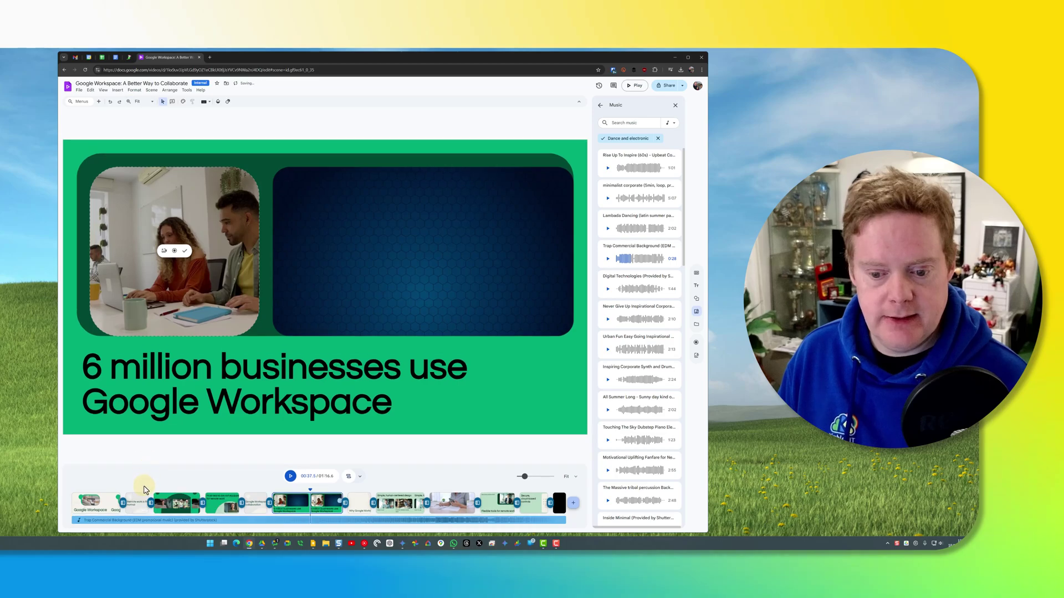
pyautogui.click(160, 459)
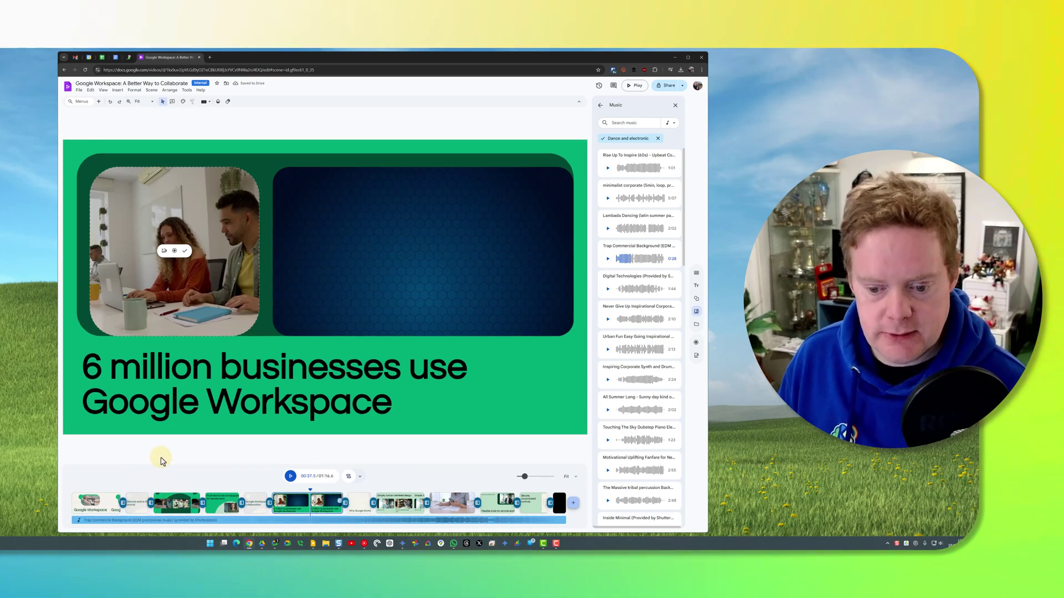
pyautogui.click(290, 476)
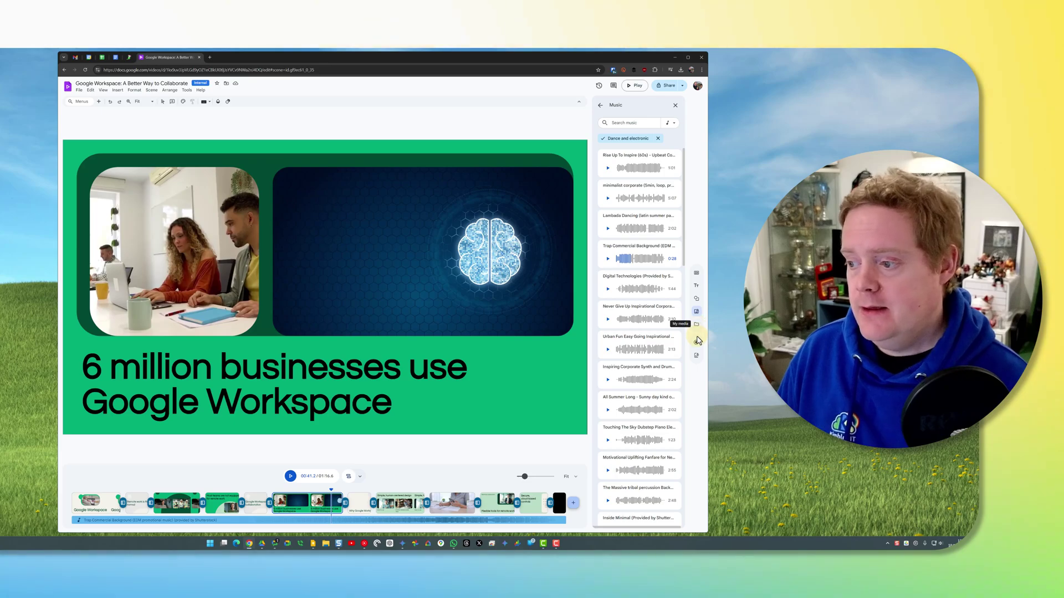
# - View the recording options and the scene scripts, ending with the playhead at the start of the opening Google Workspace scene
pyautogui.click(697, 344)
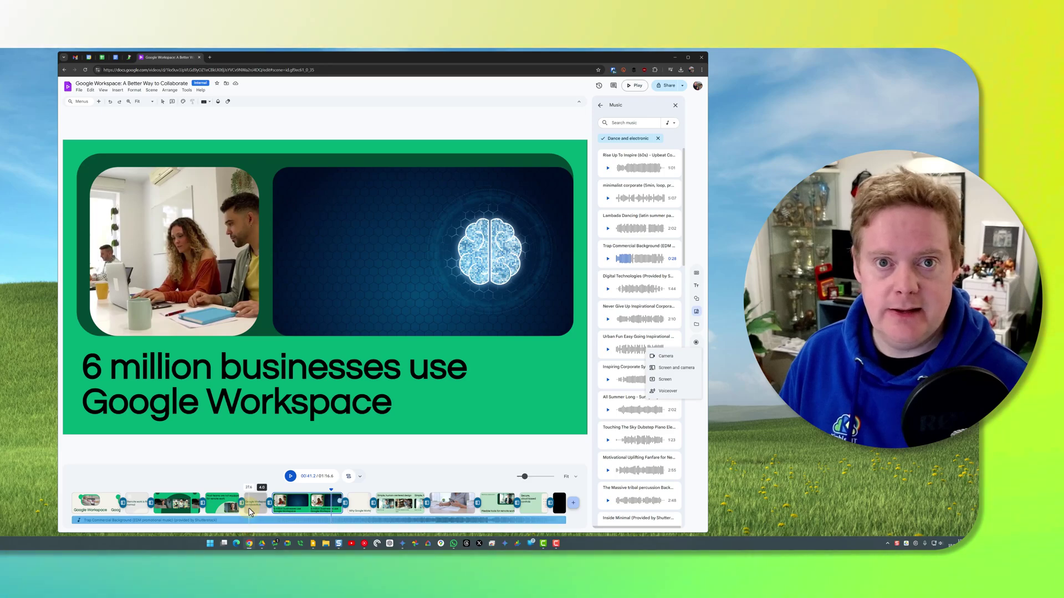
pyautogui.click(696, 355)
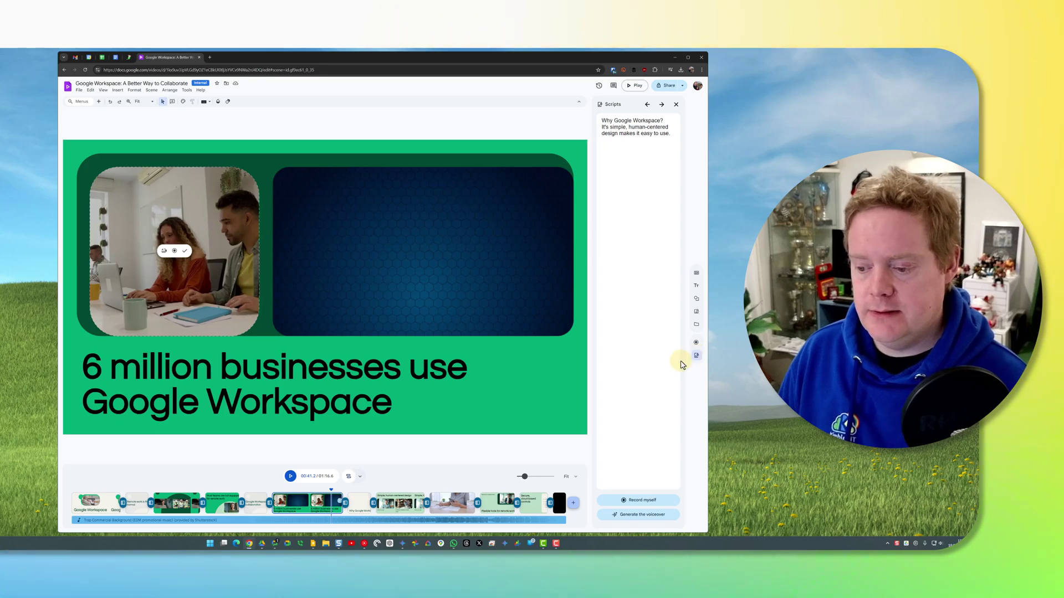
pyautogui.click(216, 503)
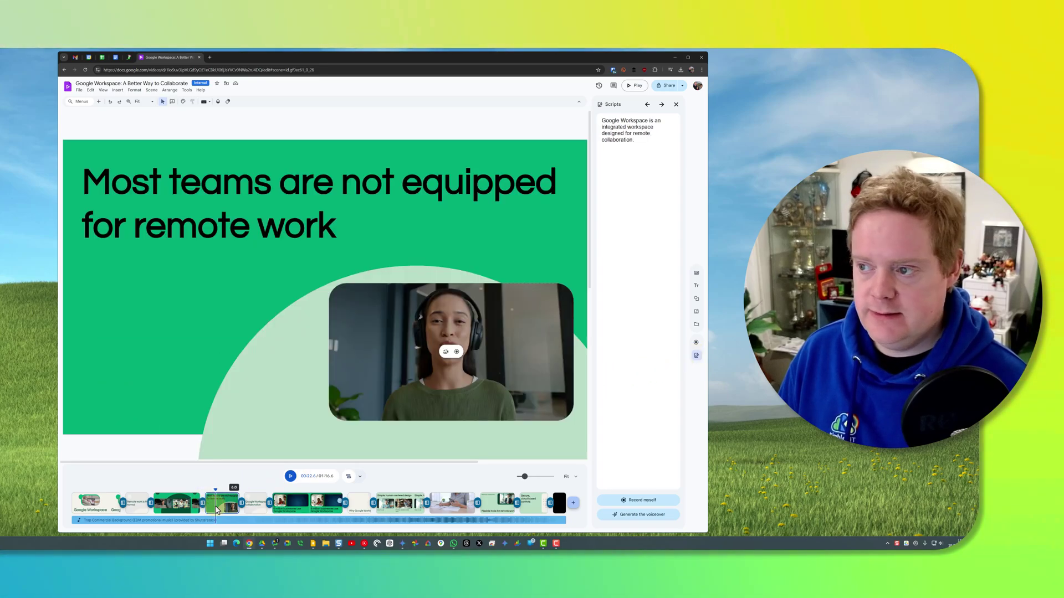
pyautogui.click(177, 506)
pyautogui.click(142, 500)
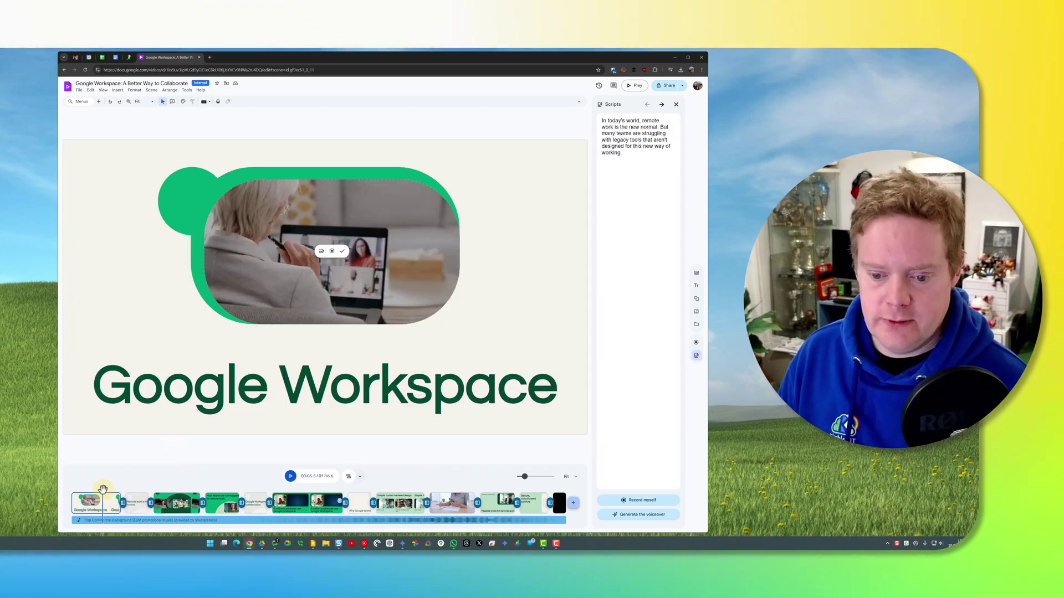
pyautogui.moveTo(102, 489); pyautogui.dragTo(71, 489)
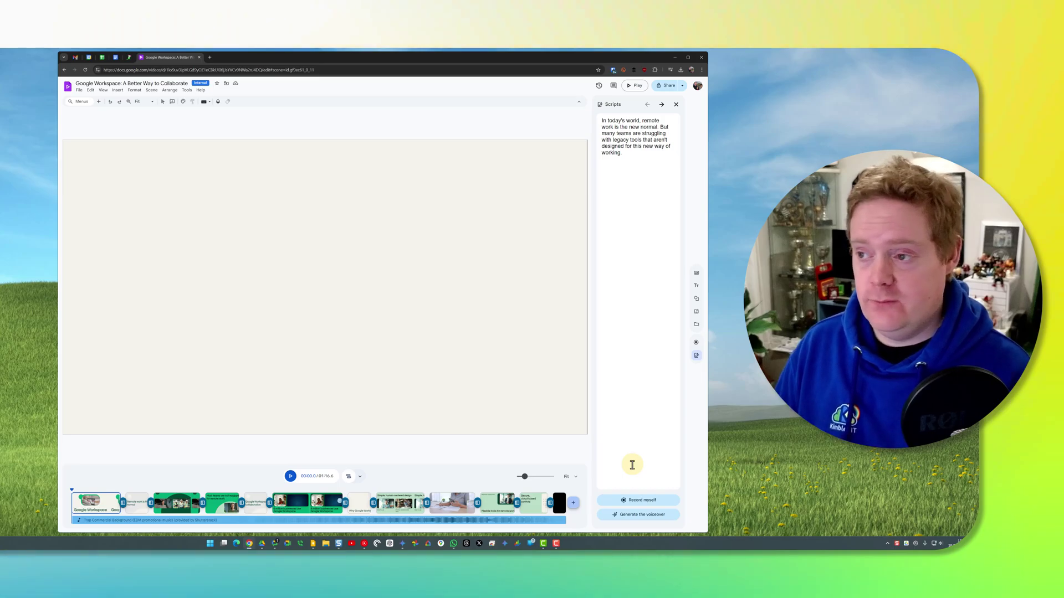
# - Generate a voiceover from the opening scene's script with the Conversational voice, preview it, and insert it into the timeline
pyautogui.click(635, 515)
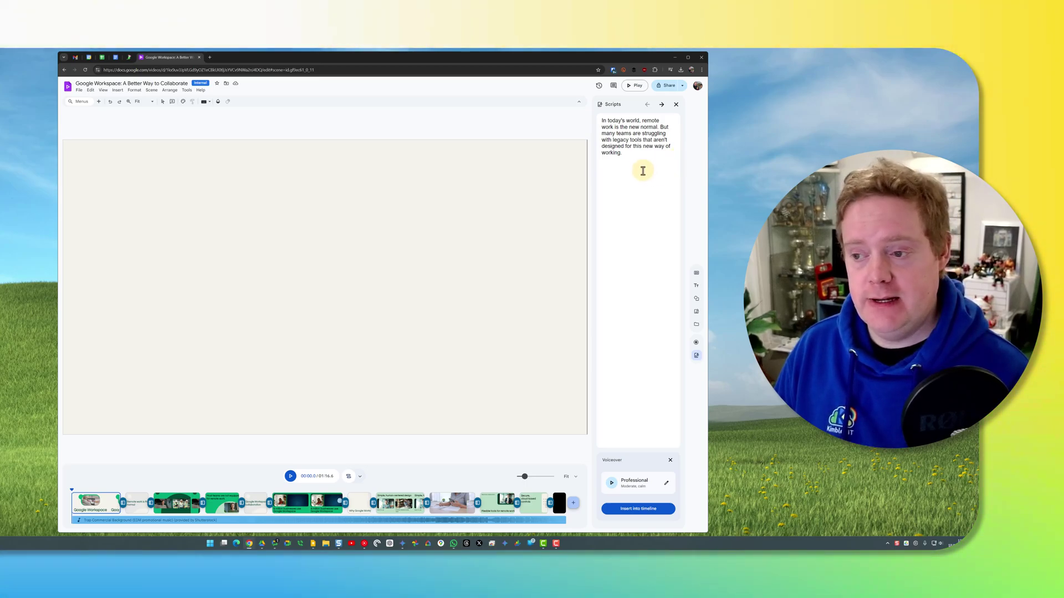
pyautogui.click(666, 485)
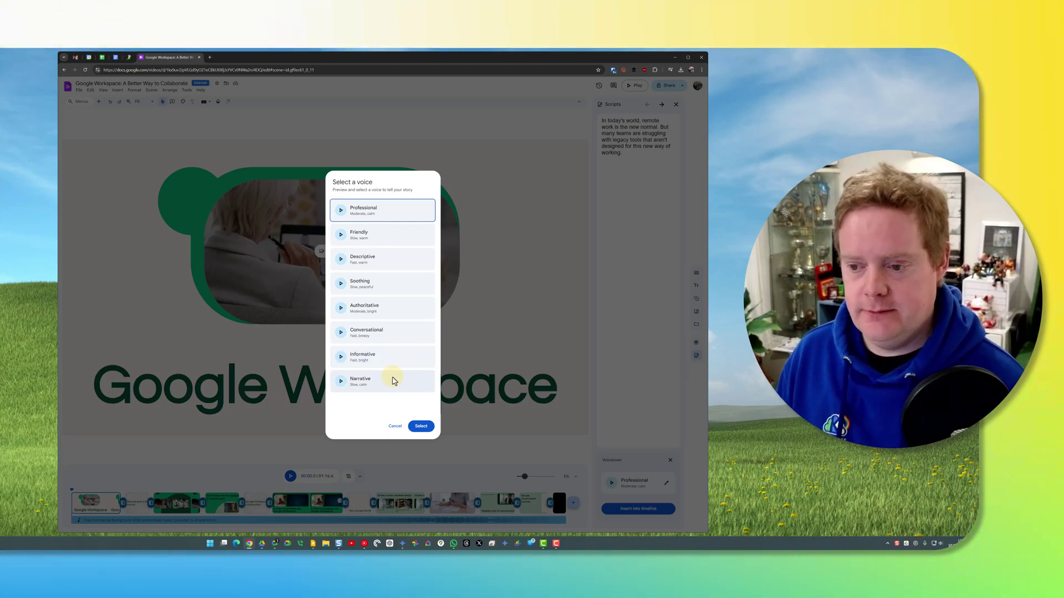
pyautogui.click(404, 336)
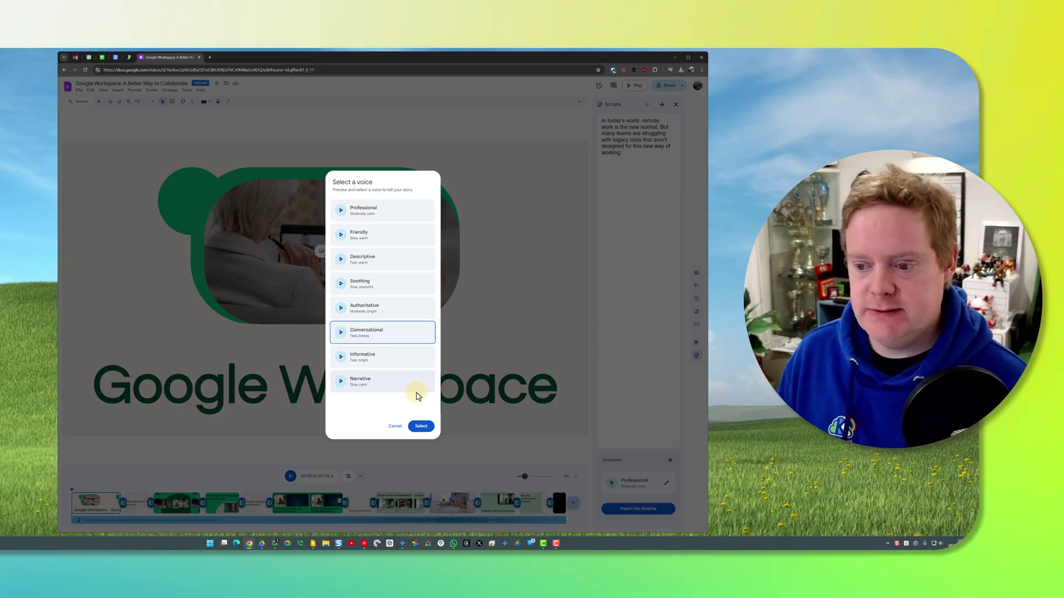
pyautogui.click(421, 427)
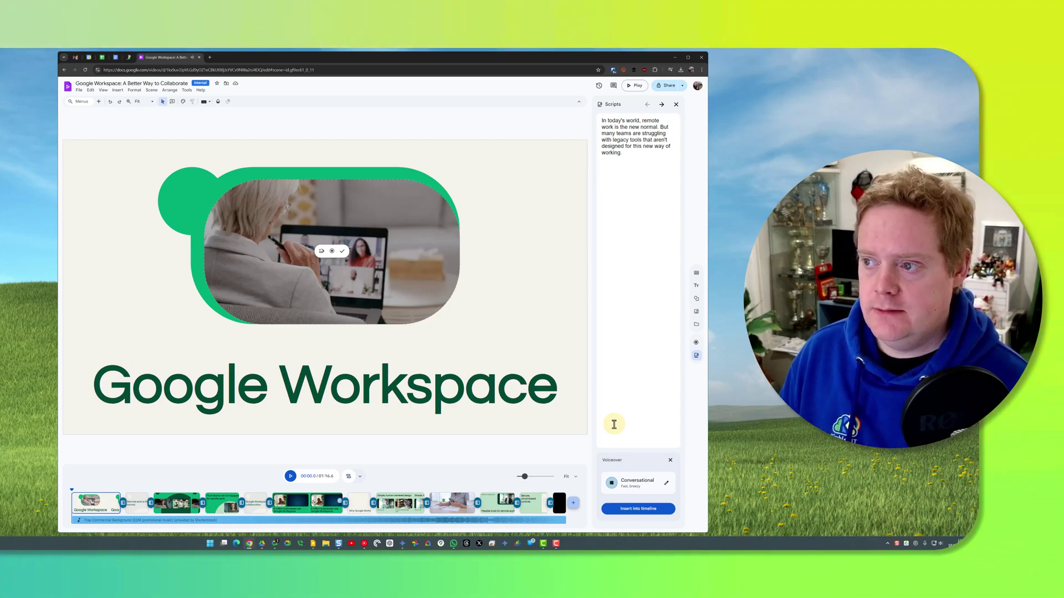
pyautogui.click(611, 485)
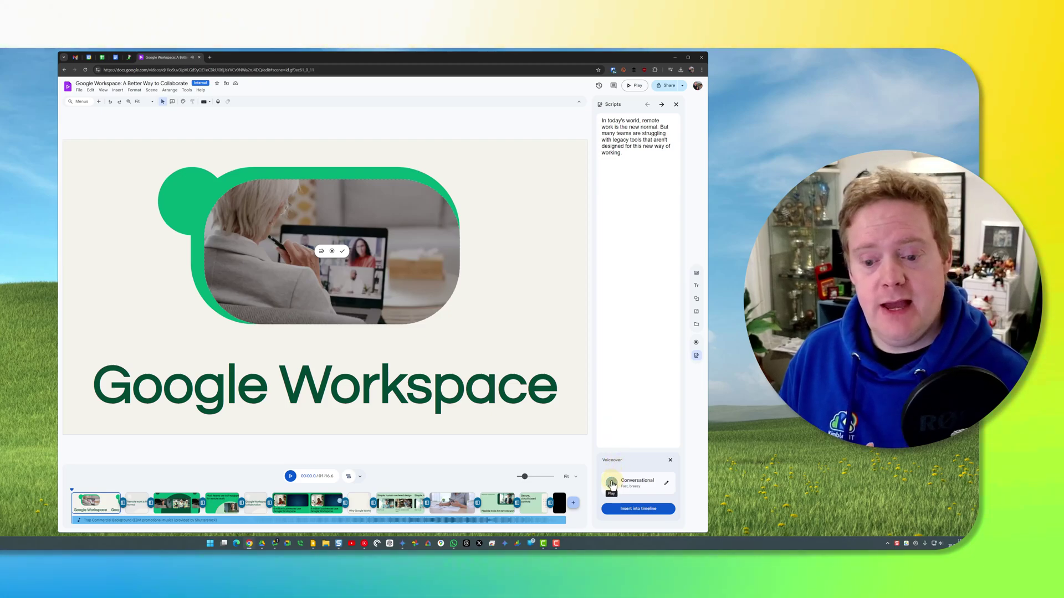
pyautogui.click(634, 510)
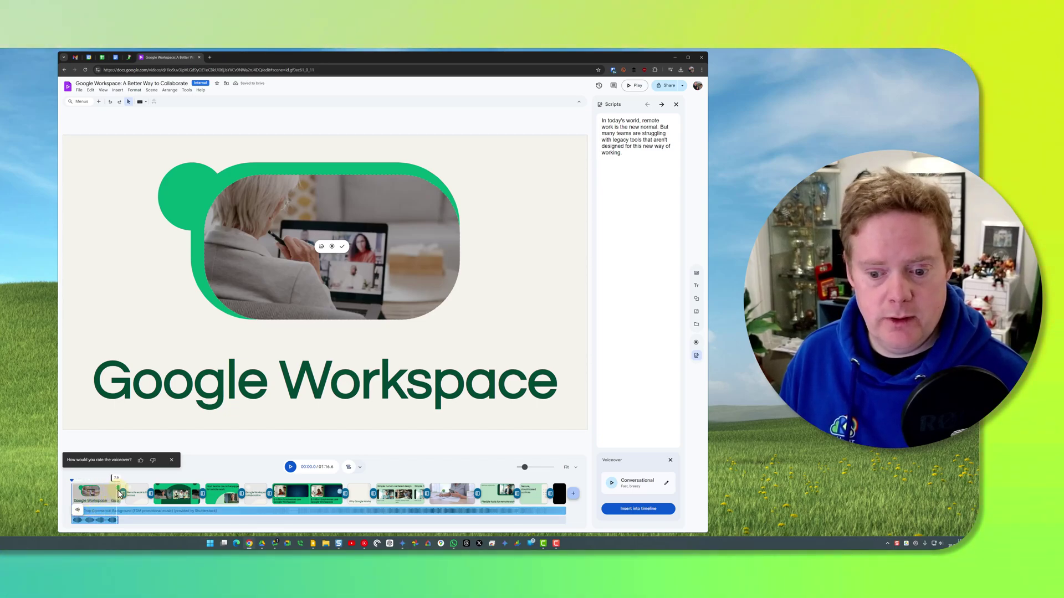
# - Shorten the opening Google Workspace scene on the timeline by trimming its end
pyautogui.moveTo(120, 488); pyautogui.dragTo(106, 491)
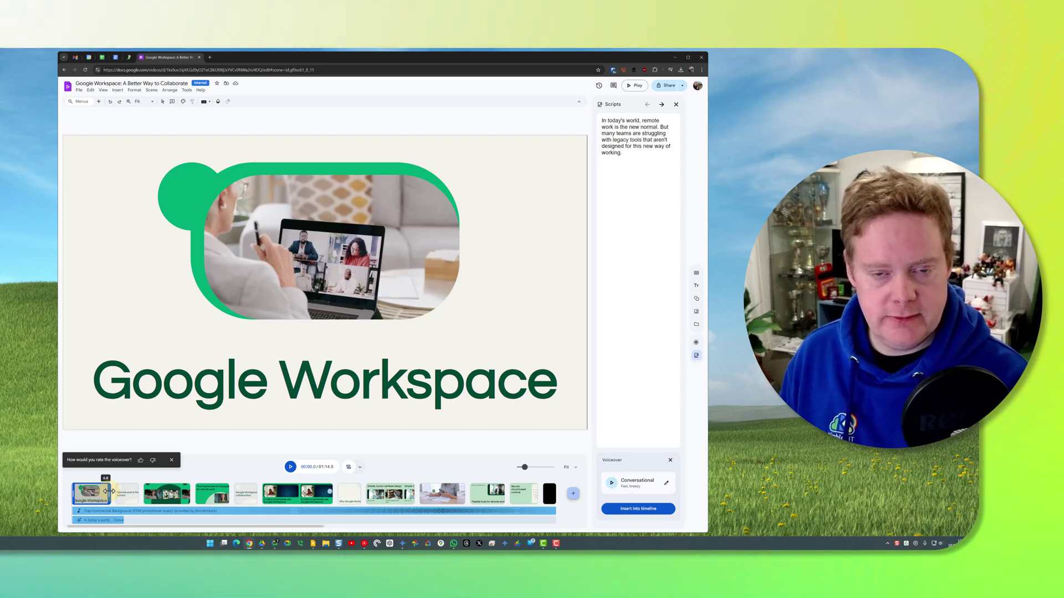
pyautogui.moveTo(108, 491); pyautogui.dragTo(109, 491)
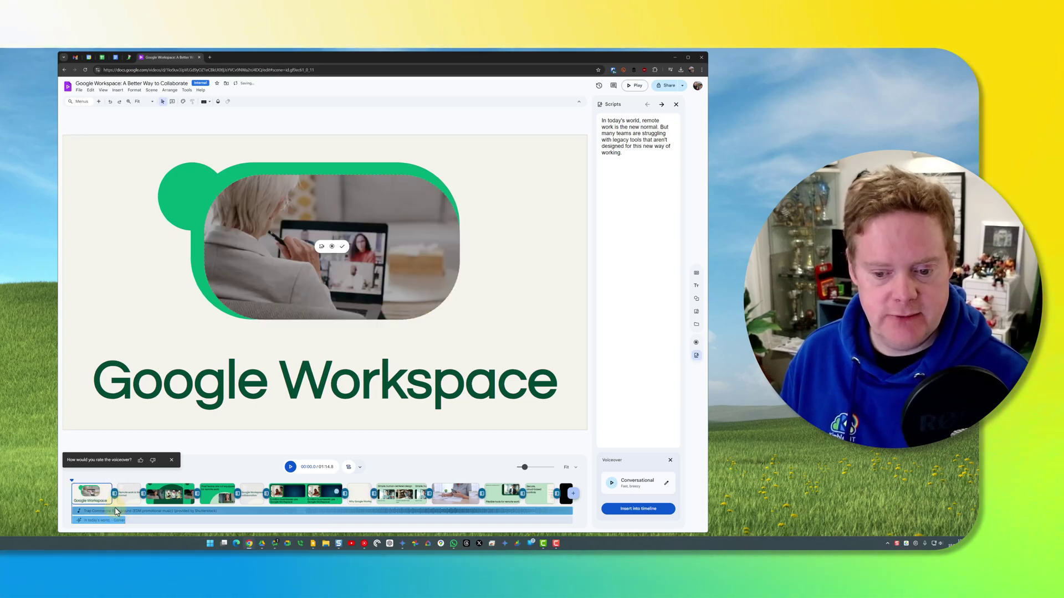
pyautogui.moveTo(109, 487); pyautogui.dragTo(112, 487)
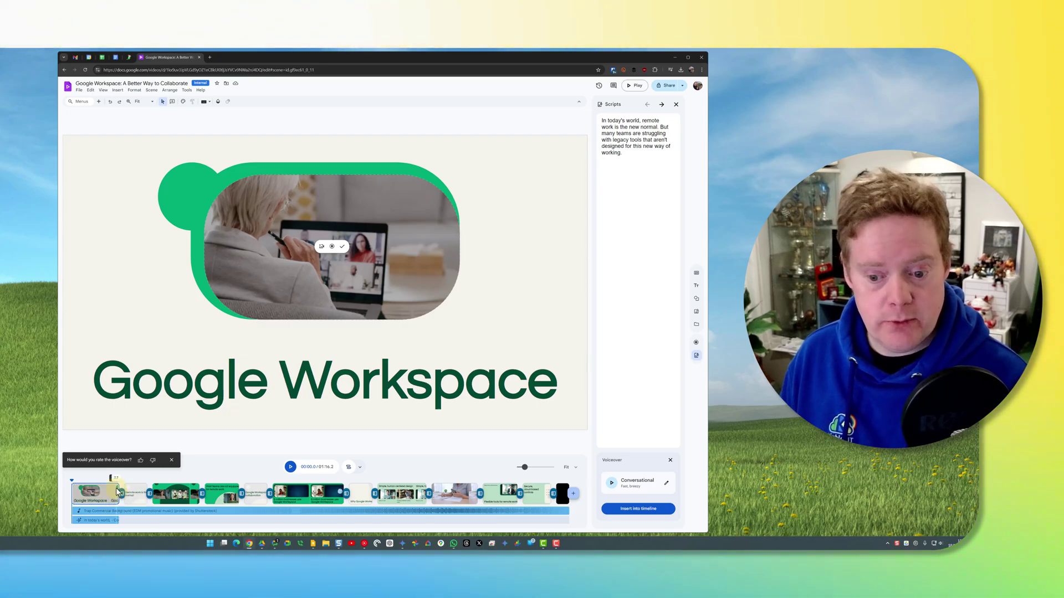
pyautogui.moveTo(118, 485); pyautogui.dragTo(98, 487)
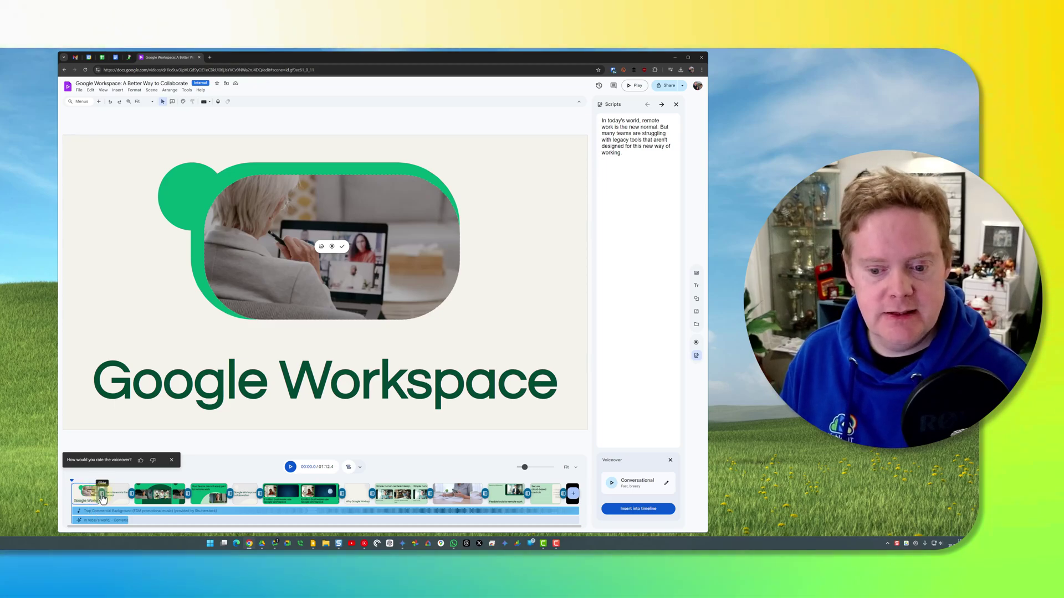
# - Change the transition between the opening scene and the "Remote work is the new normal" scene to Dissolve
pyautogui.click(102, 495)
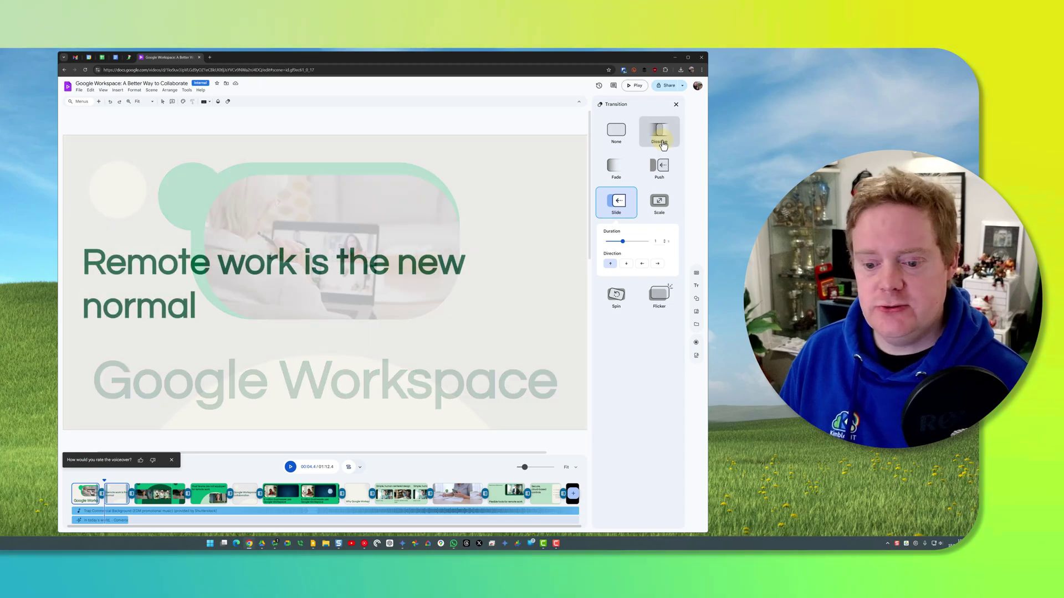
pyautogui.click(663, 144)
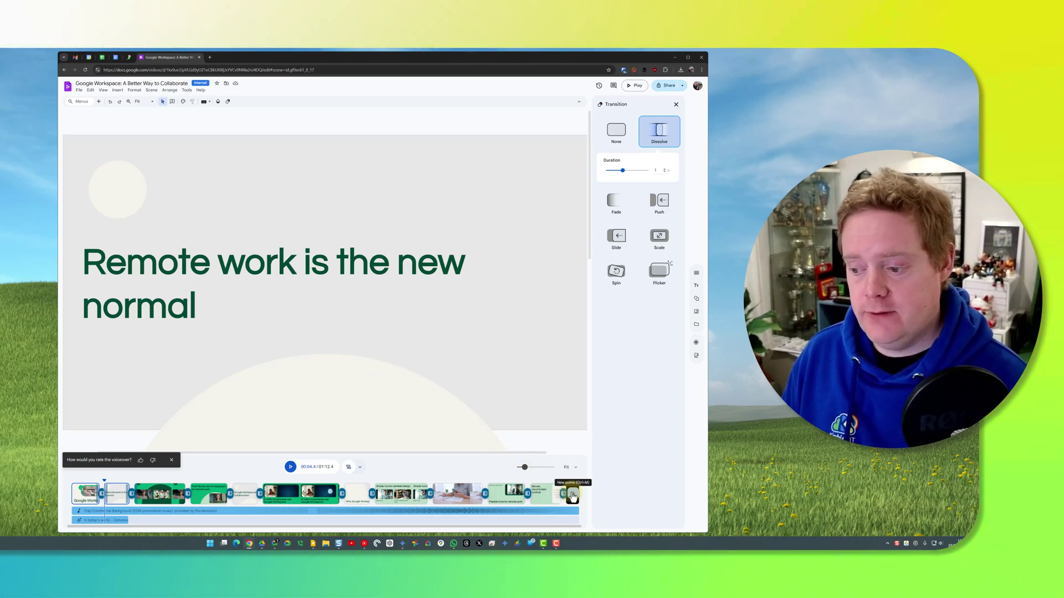
# - View the scene options, including the move choices, for the "Simple, human-centered design" scene on the timeline
pyautogui.click(398, 490)
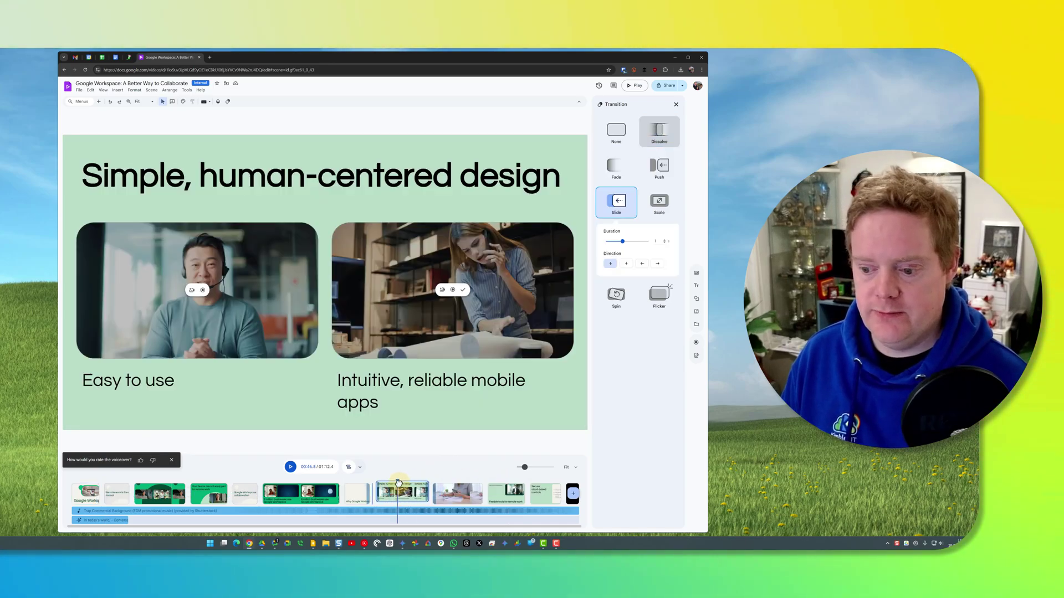
pyautogui.rightClick(400, 493)
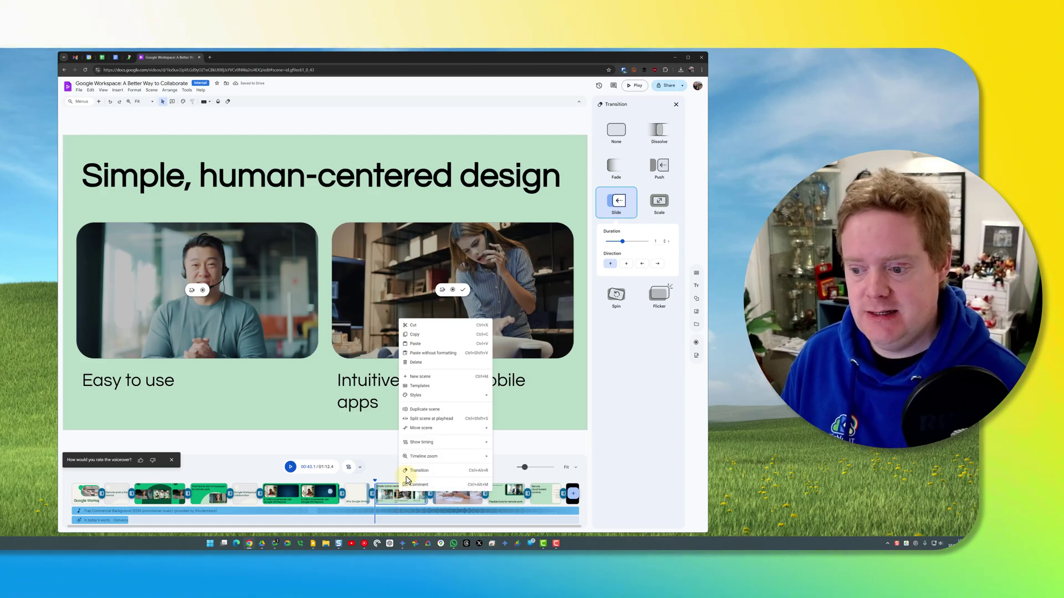
pyautogui.moveTo(434, 447)
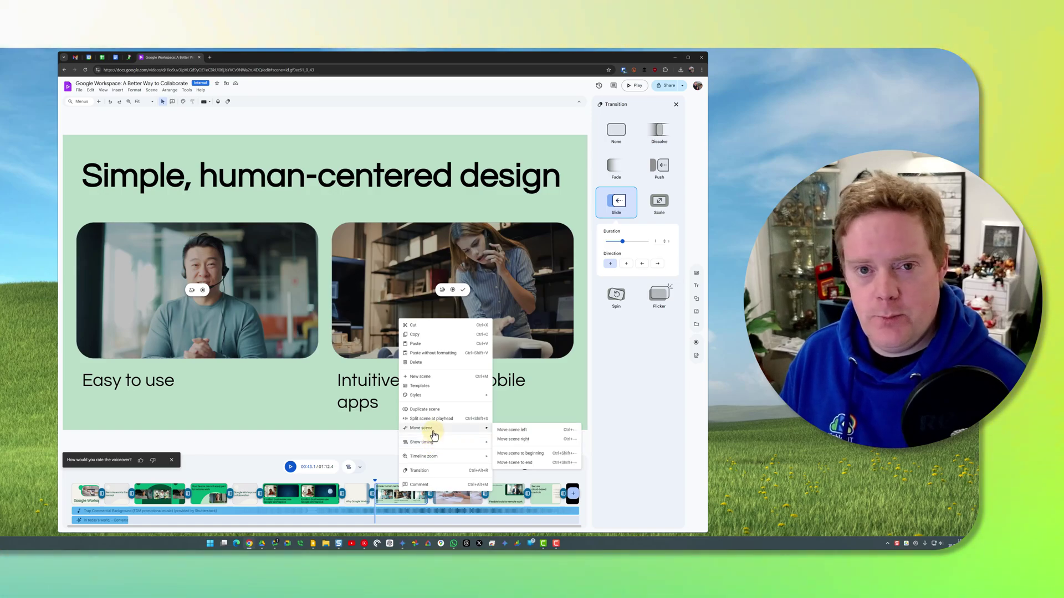
pyautogui.click(374, 445)
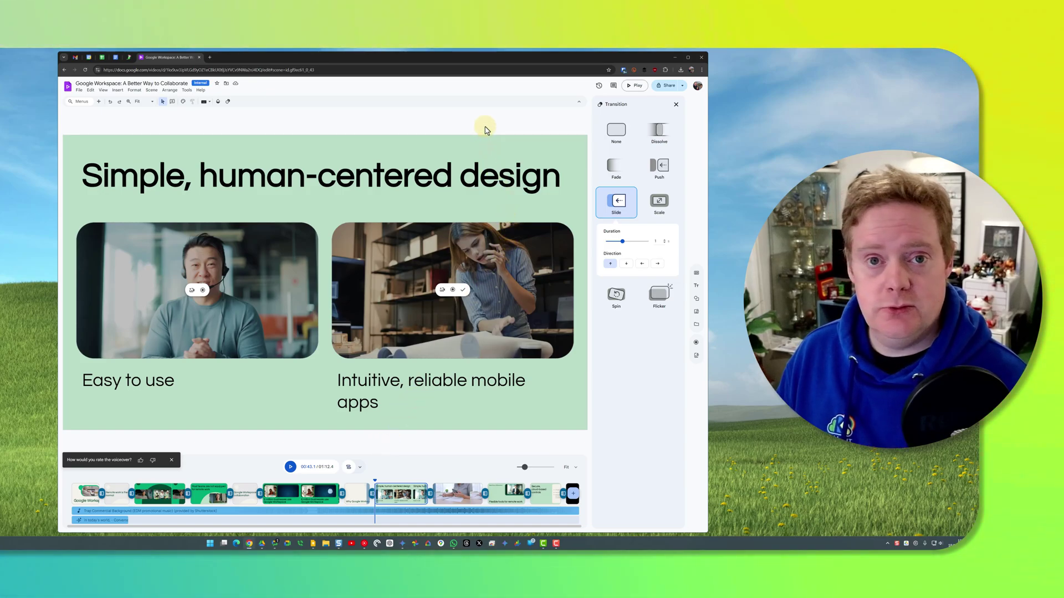
# - View the video's sharing settings, including general access and the link option, and leave them as they are
pyautogui.click(667, 87)
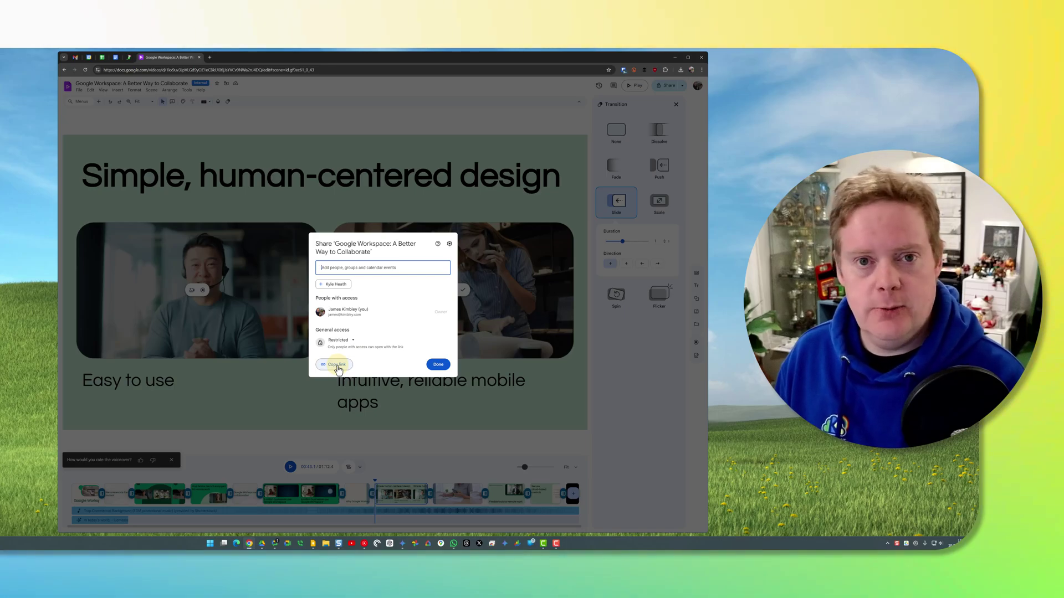
pyautogui.click(438, 365)
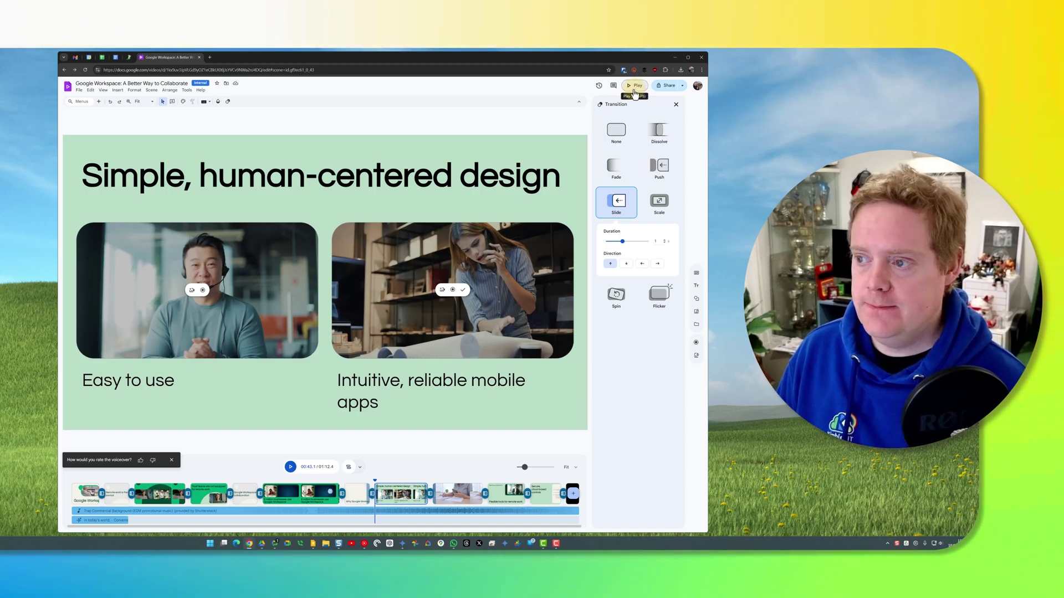
# - Preview the video from the very start through the Dissolve into the "Remote work is the new normal" scene, and return to the editor
pyautogui.click(372, 479)
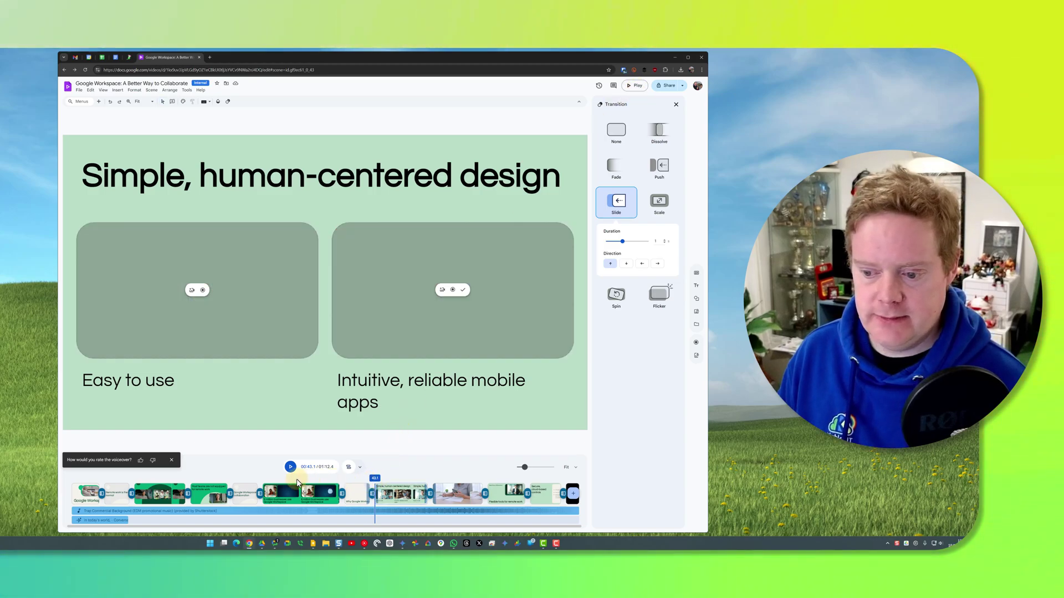
pyautogui.click(75, 480)
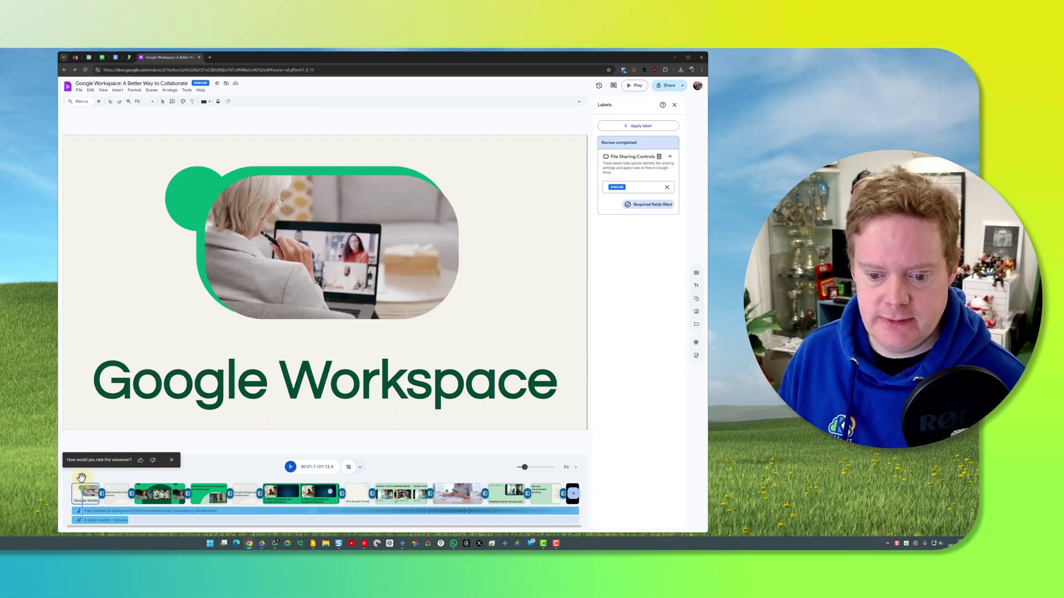
pyautogui.moveTo(74, 480); pyautogui.dragTo(61, 485)
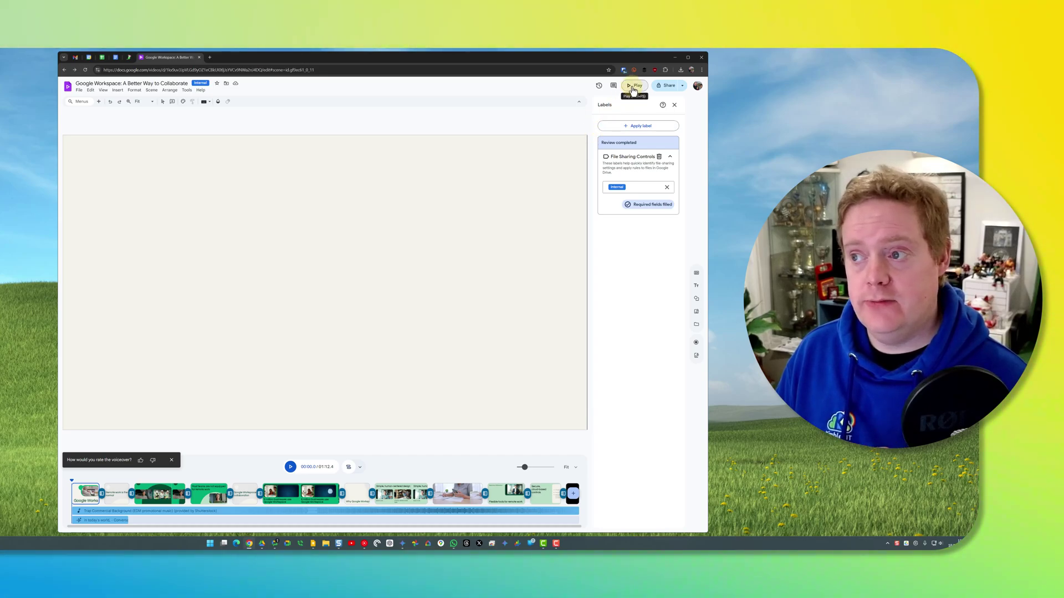
pyautogui.click(634, 86)
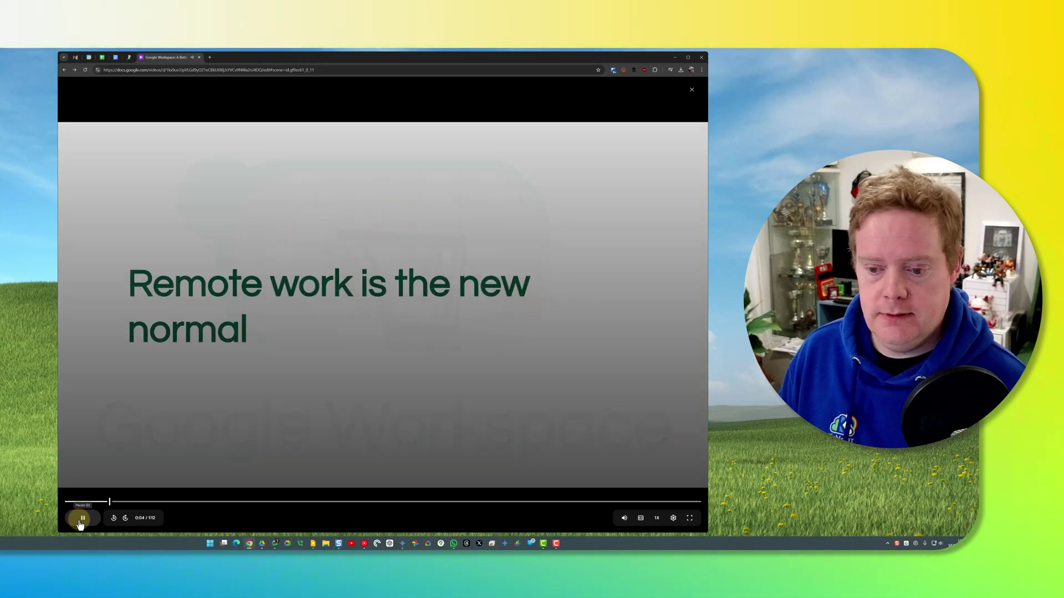
pyautogui.click(83, 517)
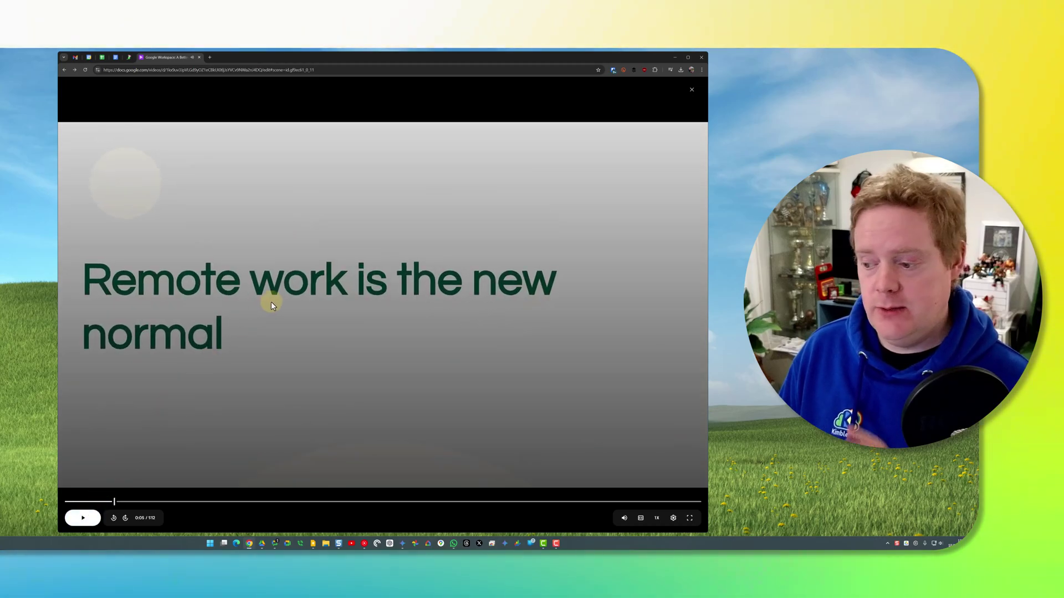
pyautogui.click(692, 91)
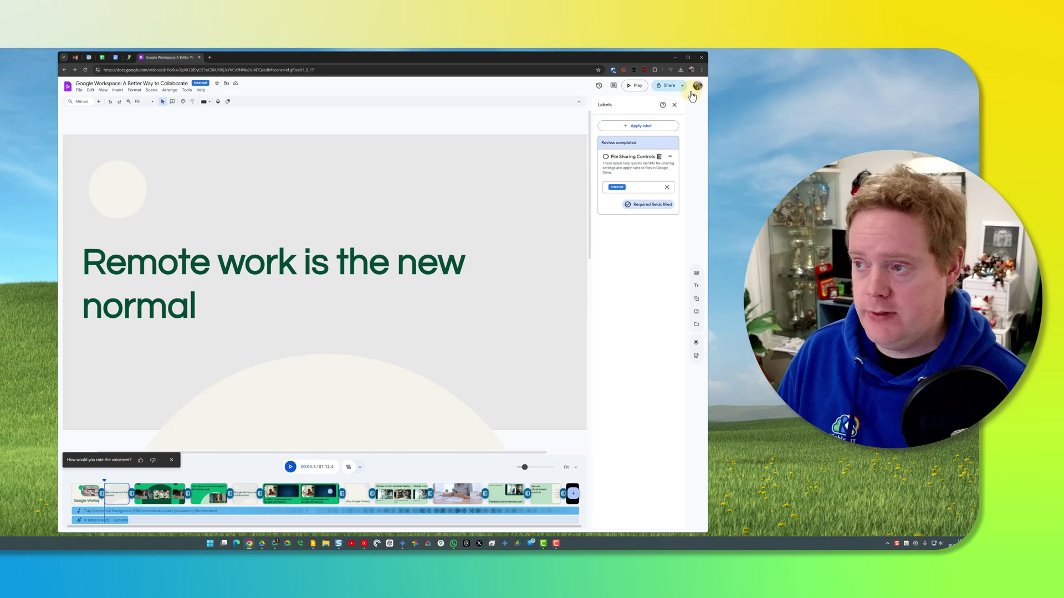
# - Lower the volume of the background music track on the timeline to about 20%
pyautogui.click(219, 509)
pyautogui.rightClick(218, 510)
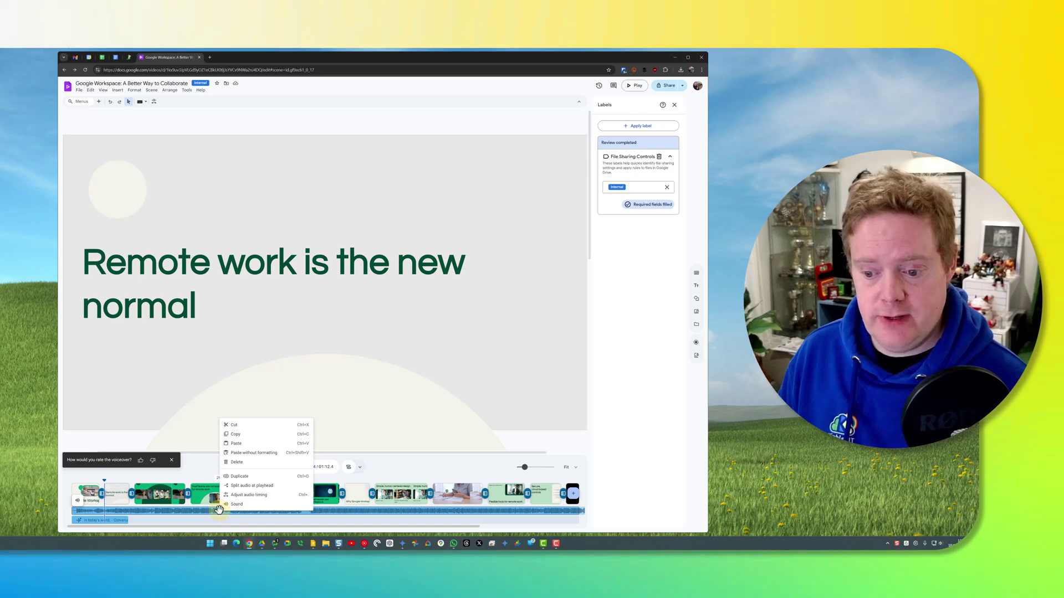
pyautogui.click(231, 504)
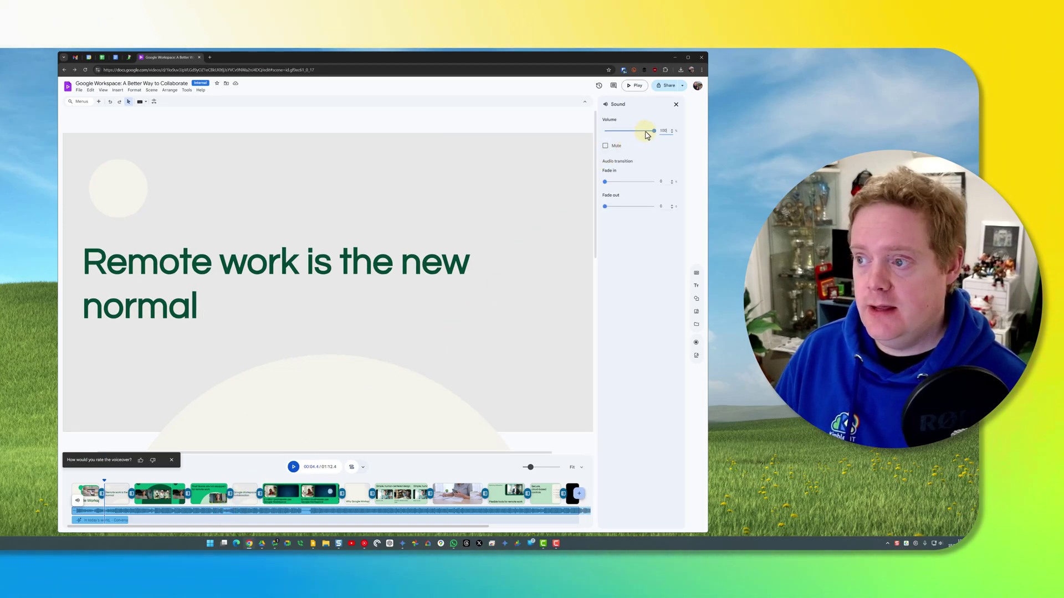
pyautogui.moveTo(653, 132); pyautogui.dragTo(617, 135)
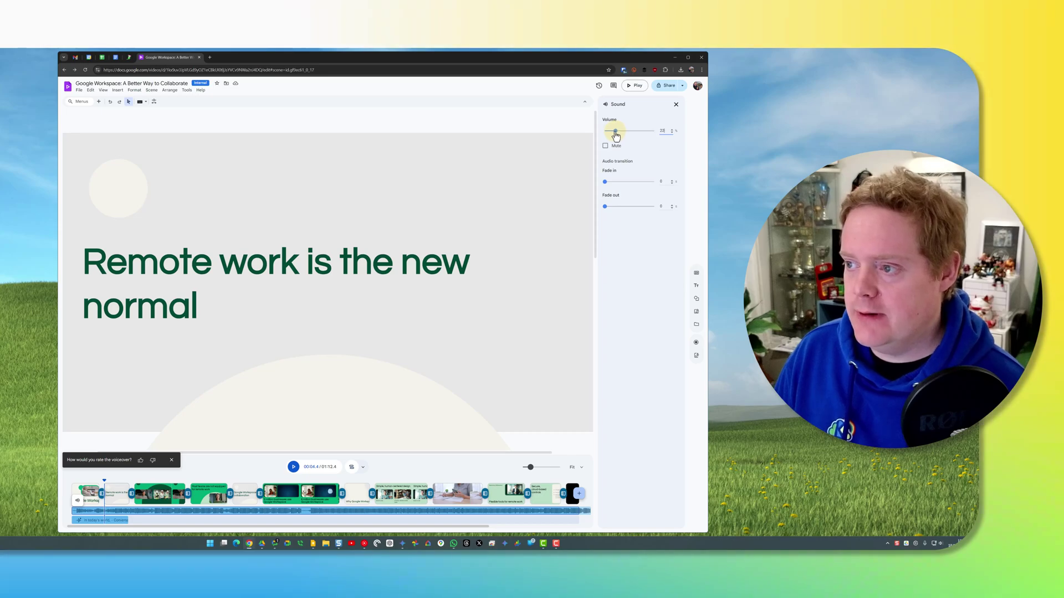
pyautogui.click(577, 124)
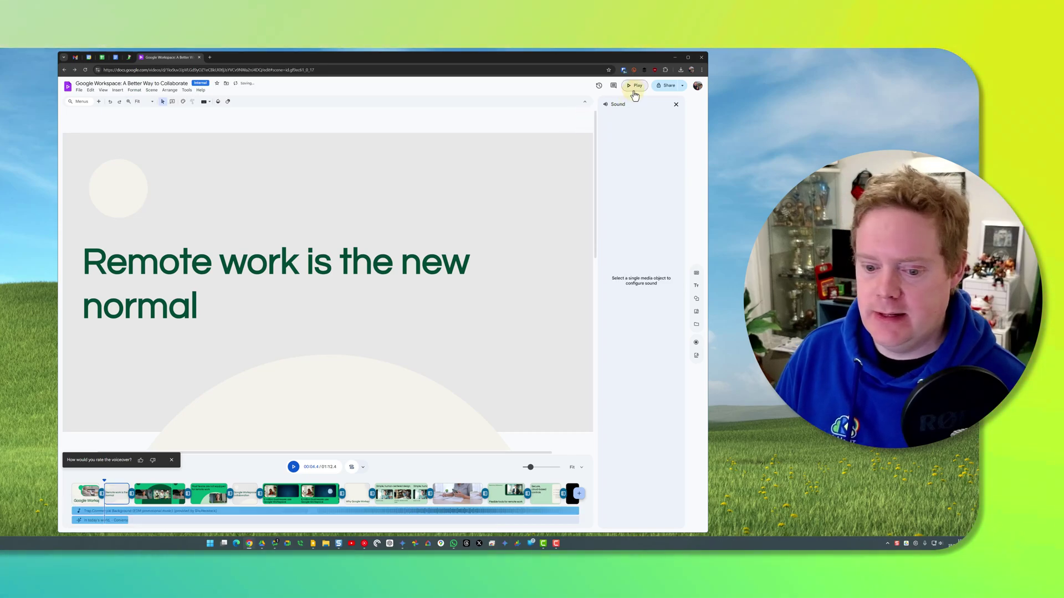
# - Preview the video from the opening scene to check the music level against the voiceover, and close the Sound and Labels settings
pyautogui.click(87, 492)
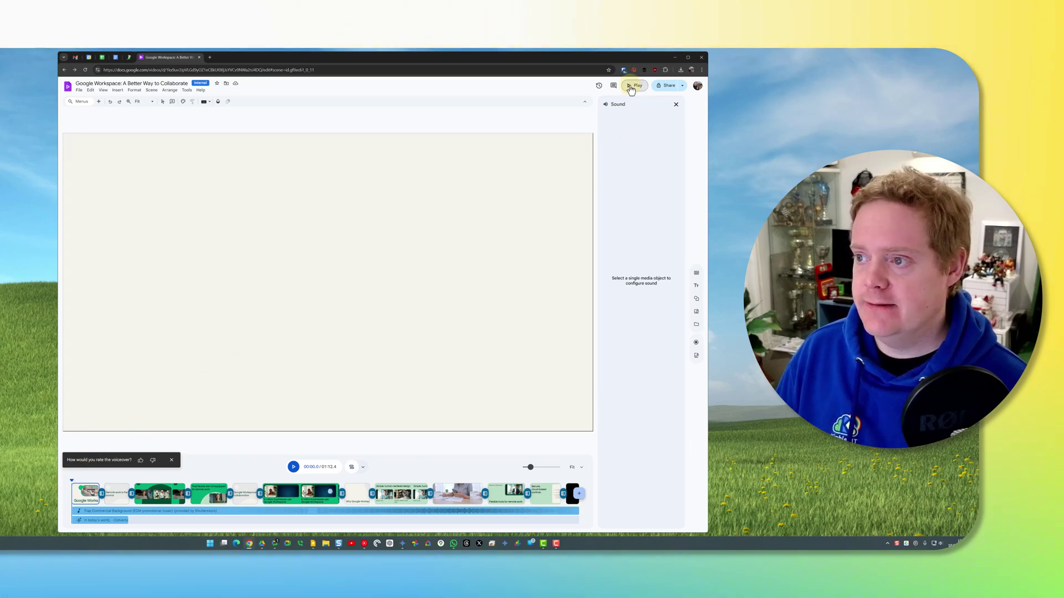
pyautogui.click(634, 85)
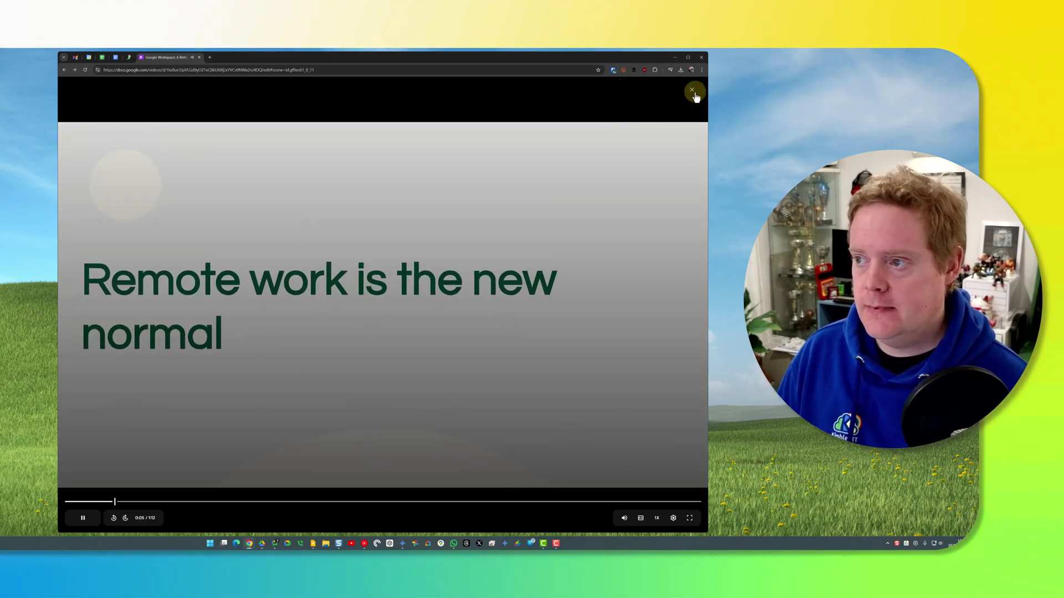
pyautogui.click(693, 95)
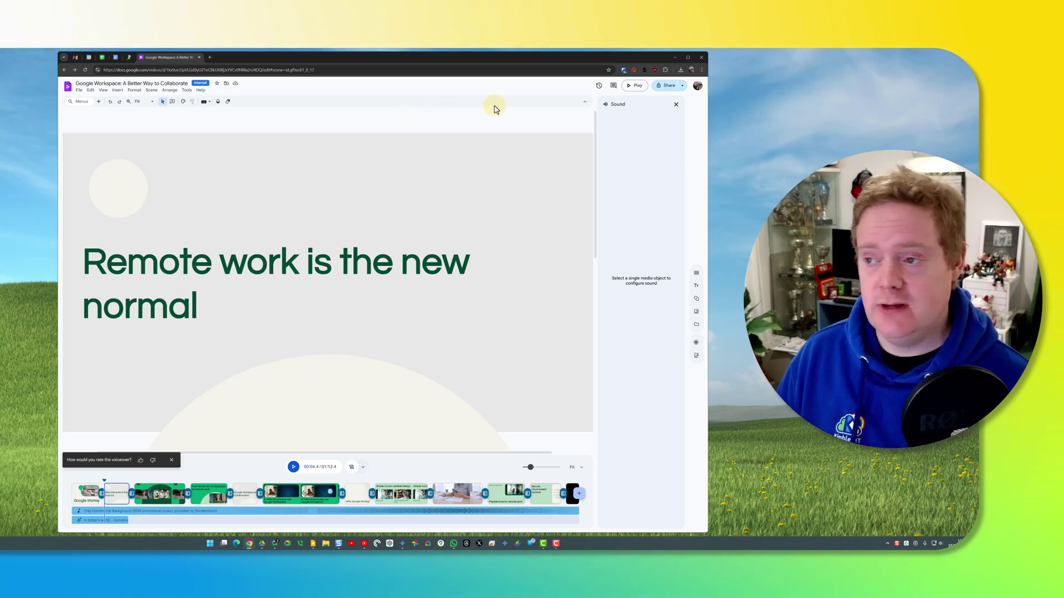
pyautogui.click(676, 105)
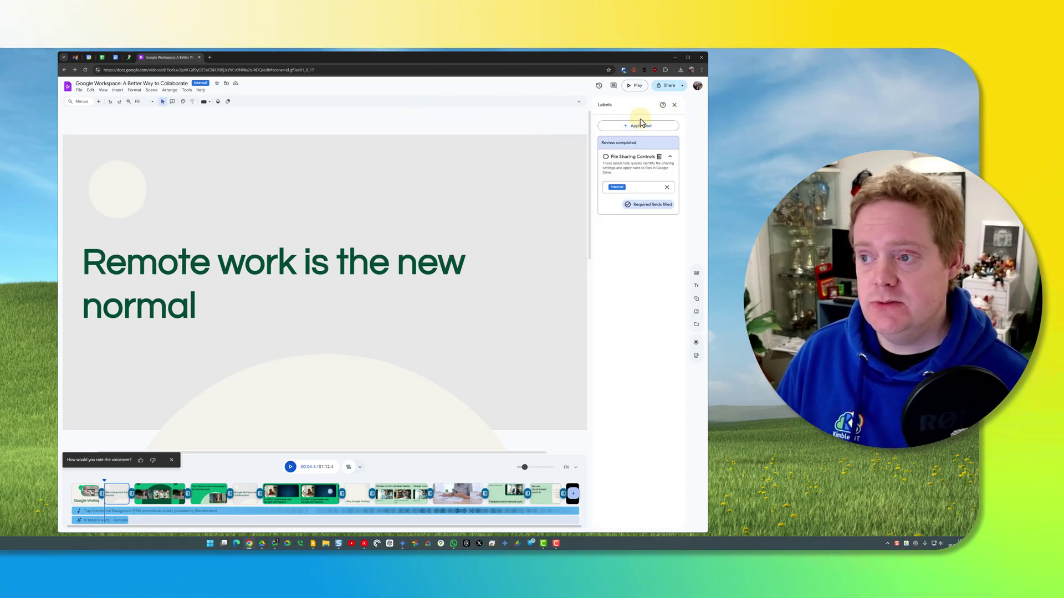
pyautogui.click(675, 105)
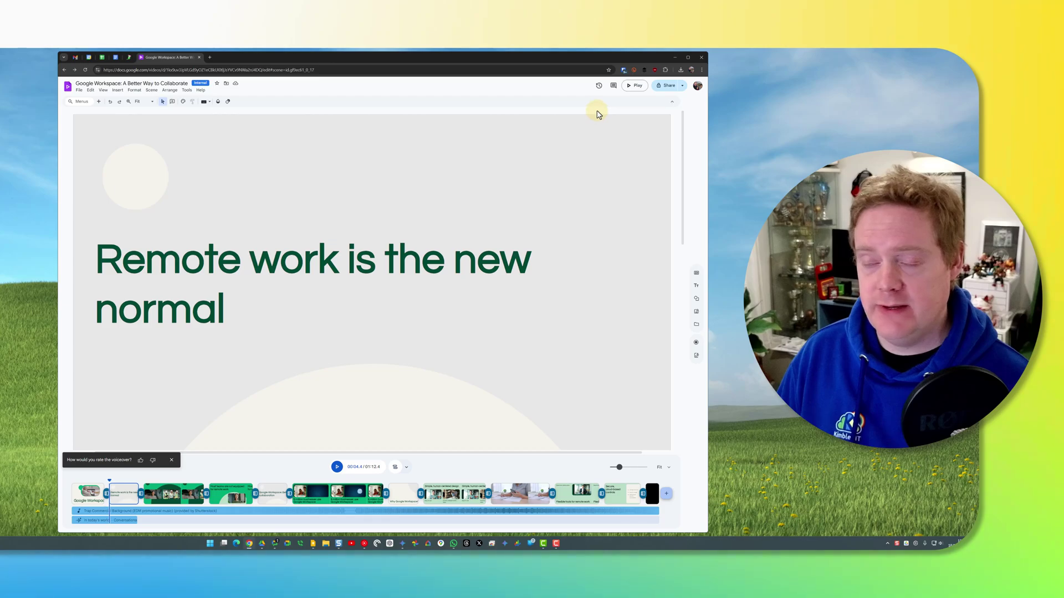